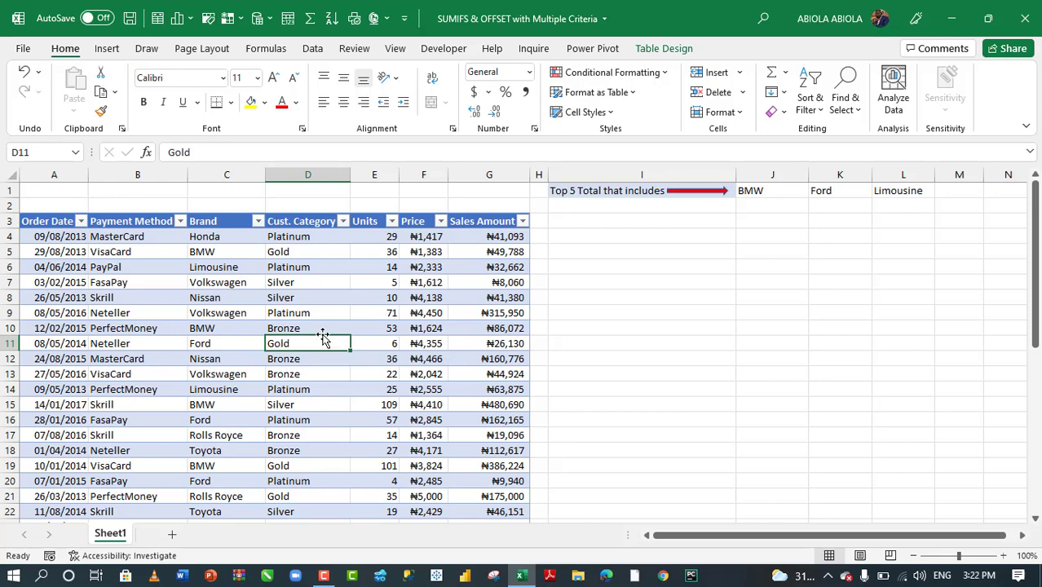
Step: Review the Sales table columns and the BMW, Ford and Limousine criteria in J2:L2
click(320, 327)
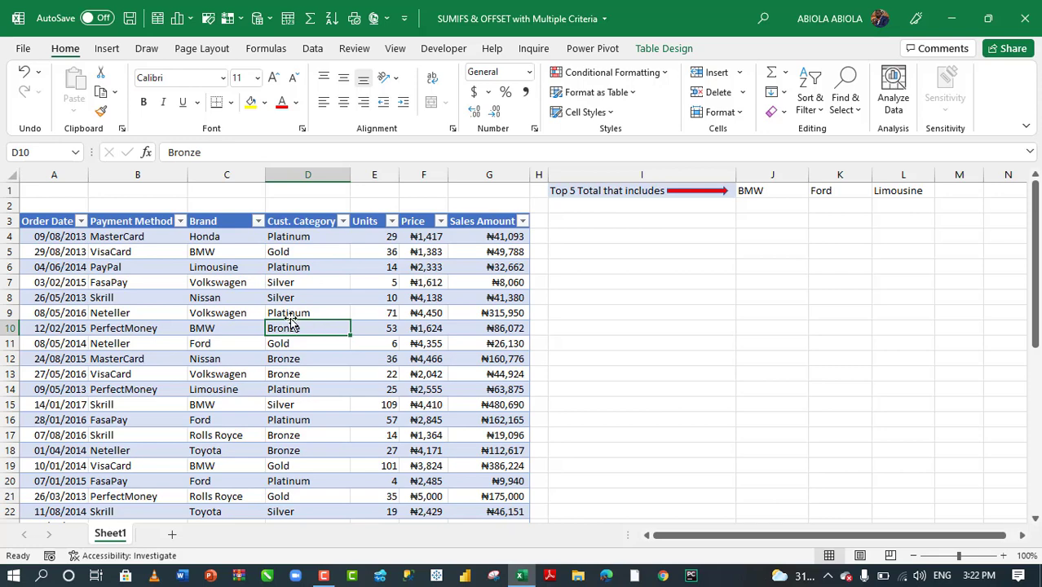
click(247, 298)
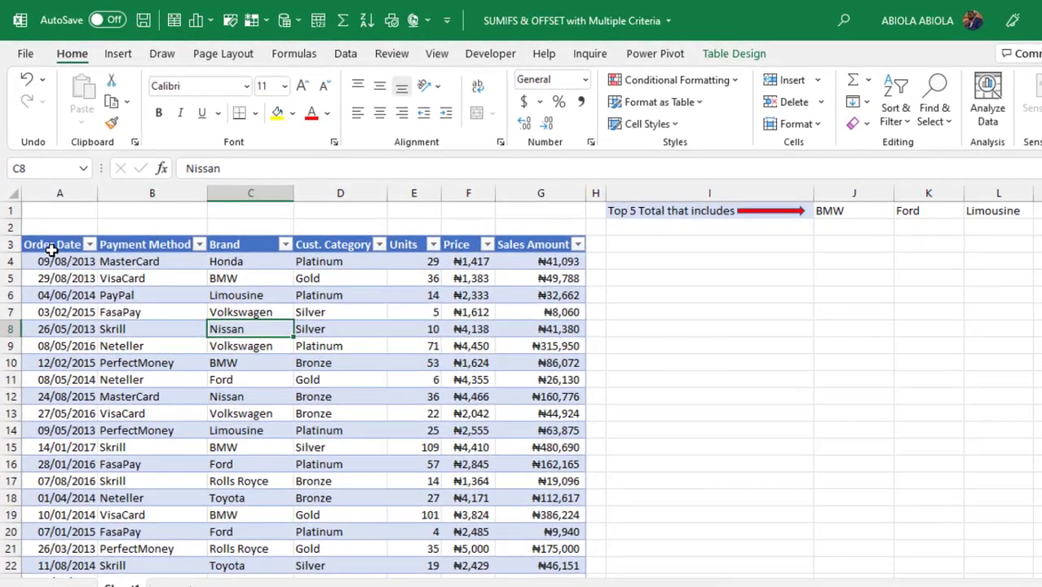
click(51, 251)
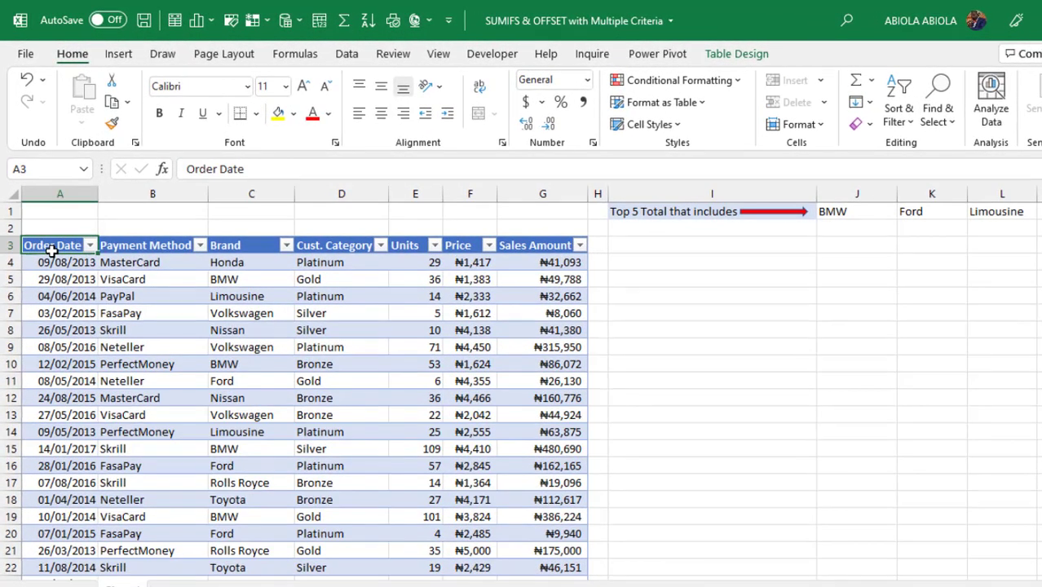
click(147, 247)
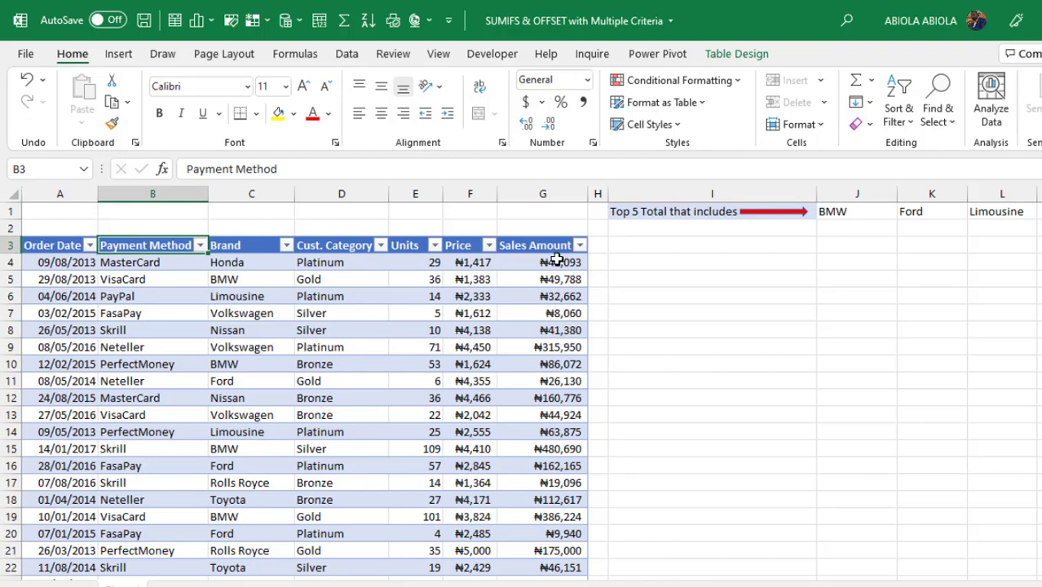
click(848, 230)
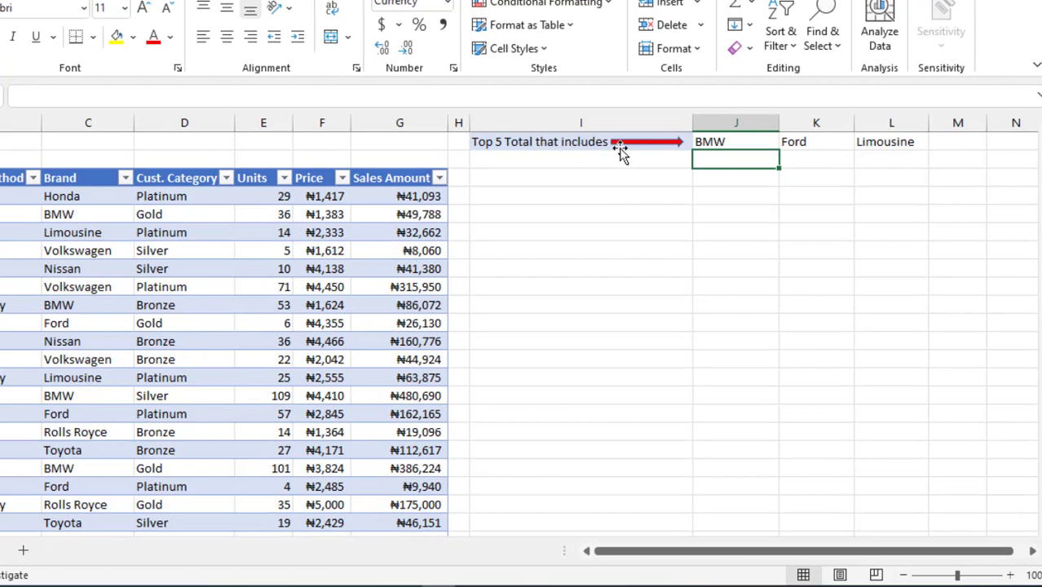
click(740, 143)
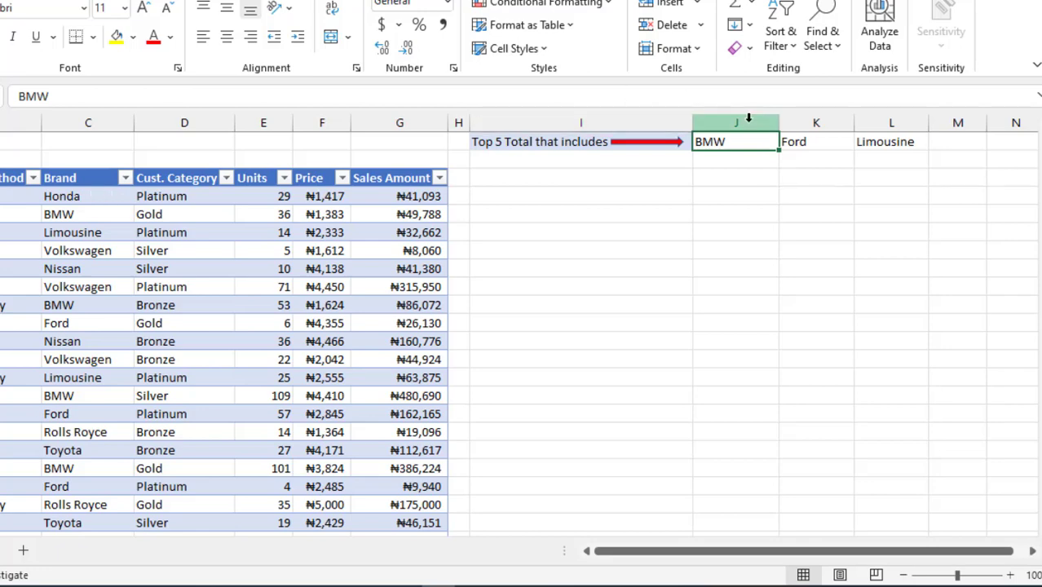
click(828, 146)
click(882, 143)
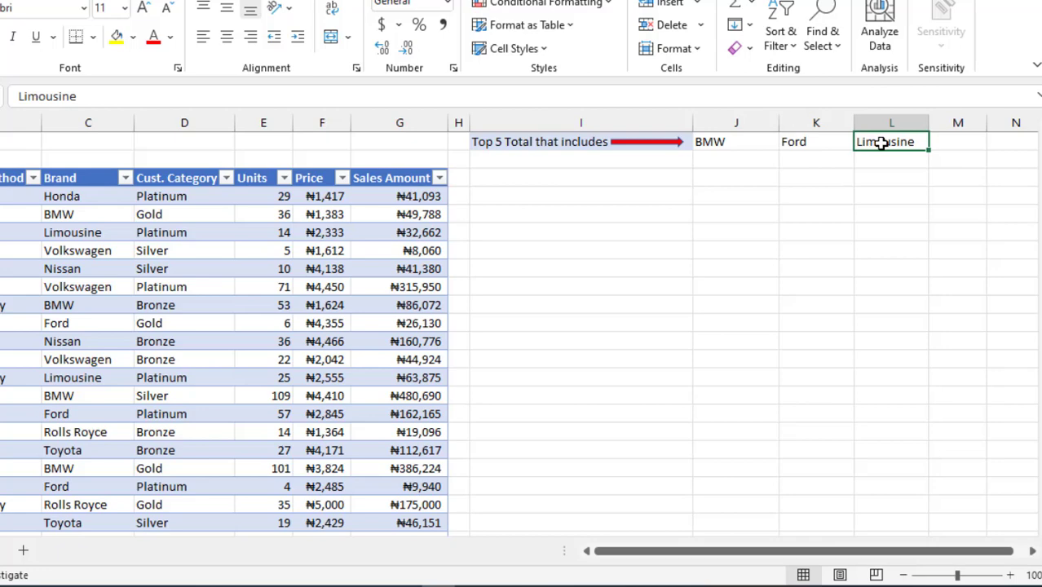
Step: In J3, begin =SUMIFS(OFFSET( anchored on the Sales table's Brand header
click(731, 165)
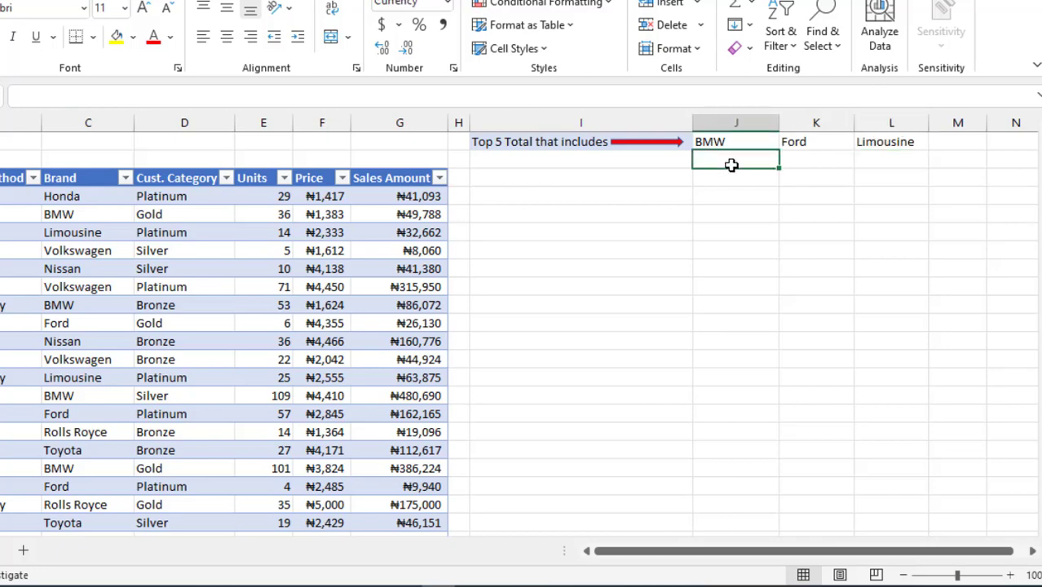
text(=sumi)
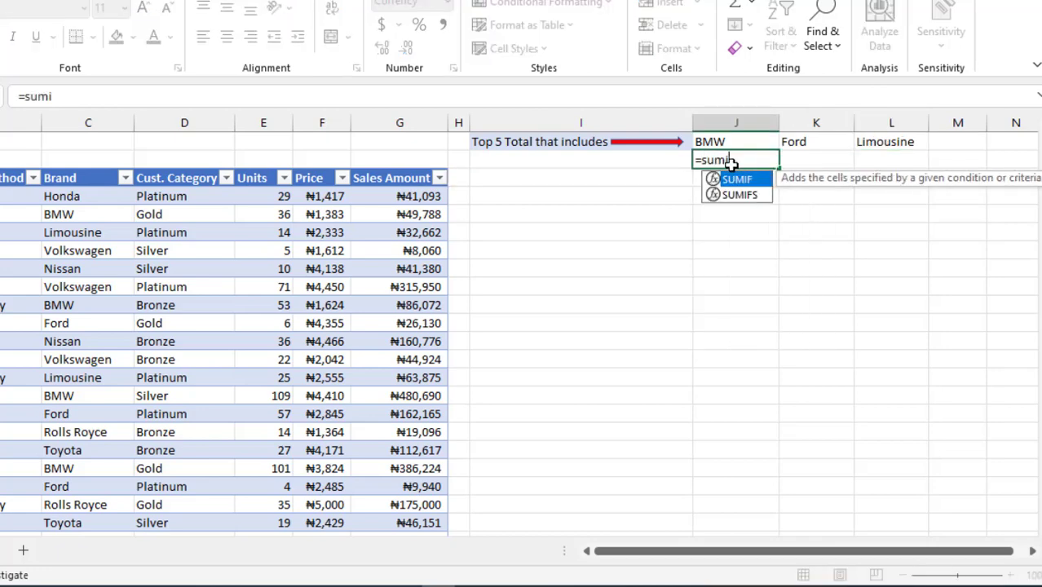
key(Down)
key(Tab)
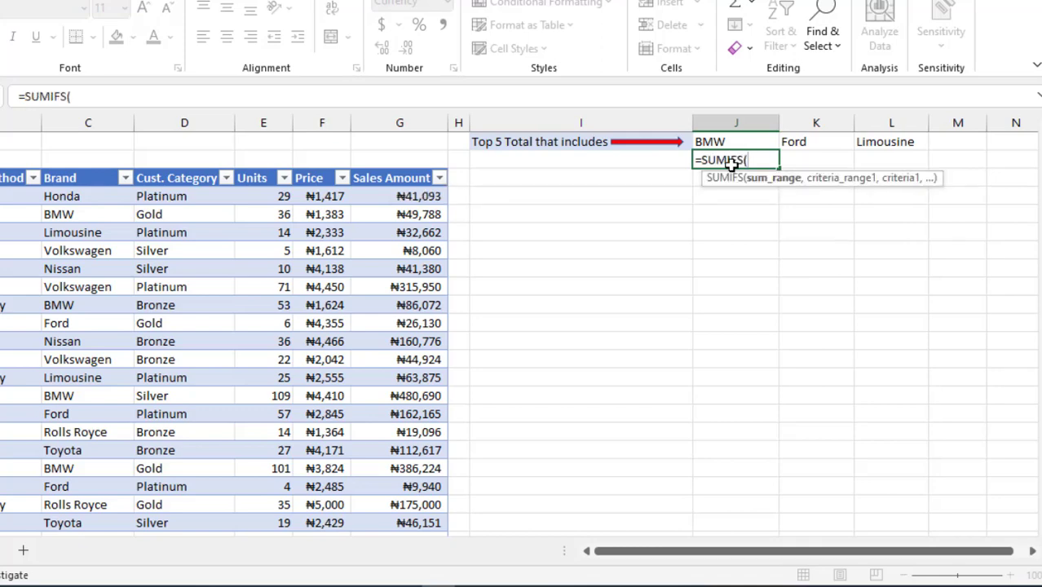
text(off)
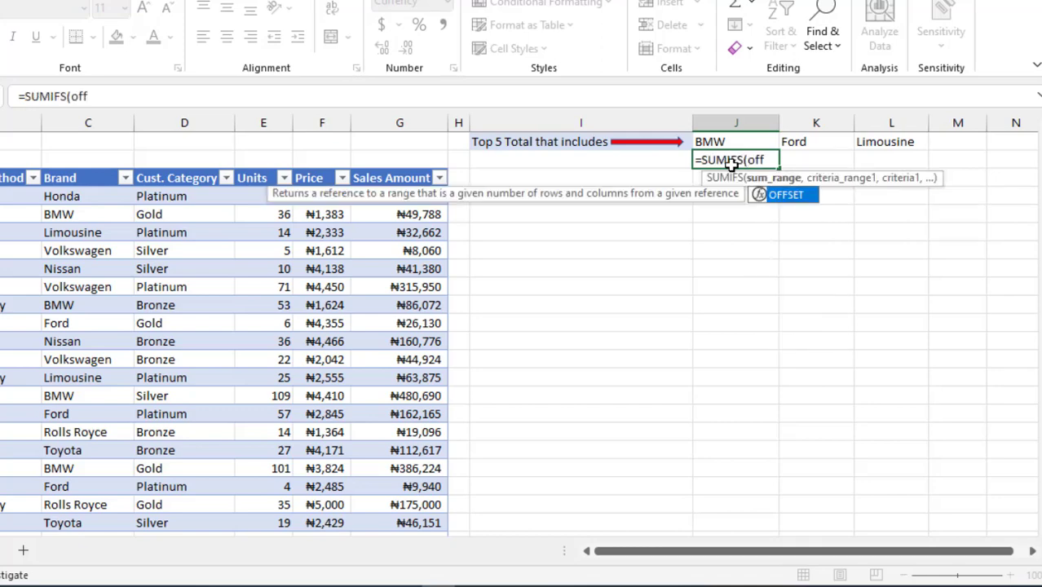
key(Tab)
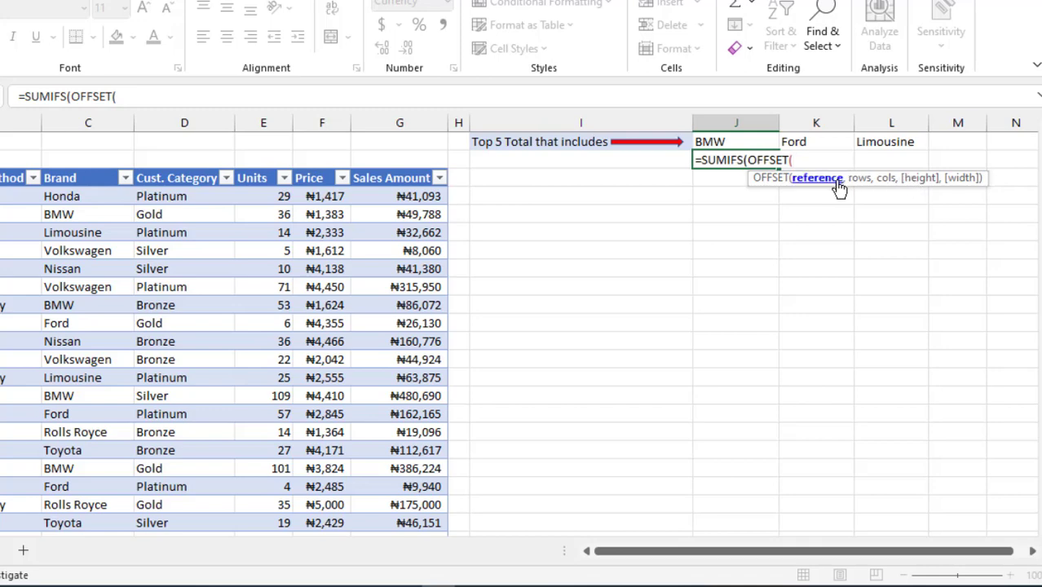
click(95, 178)
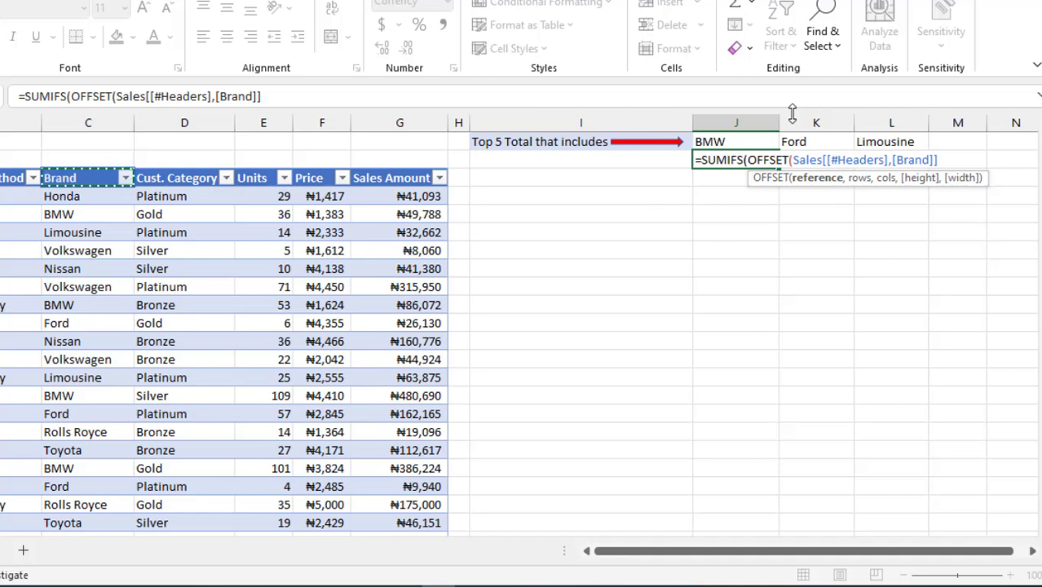
drag(807, 159, 903, 155)
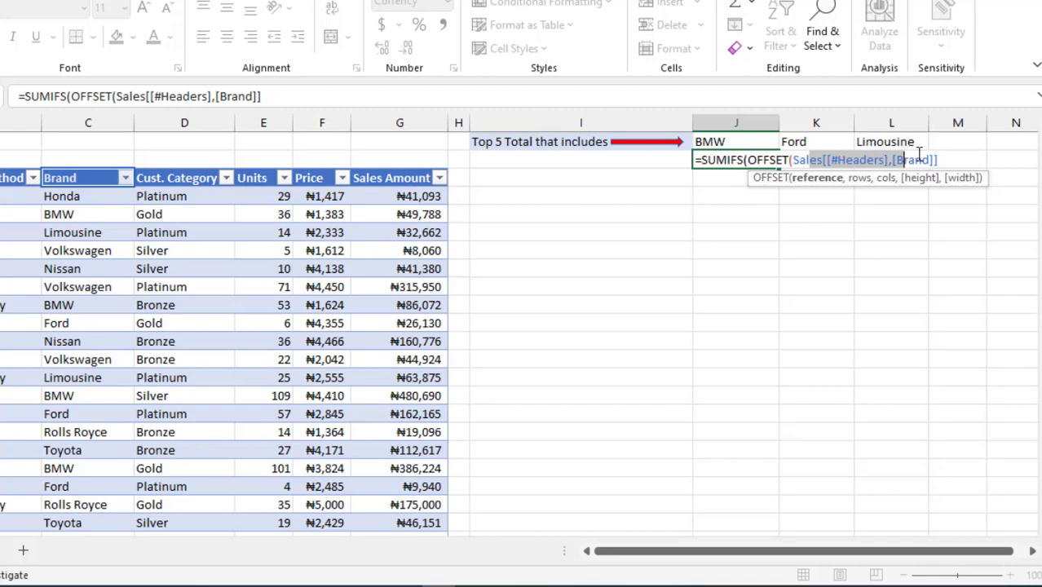
click(949, 160)
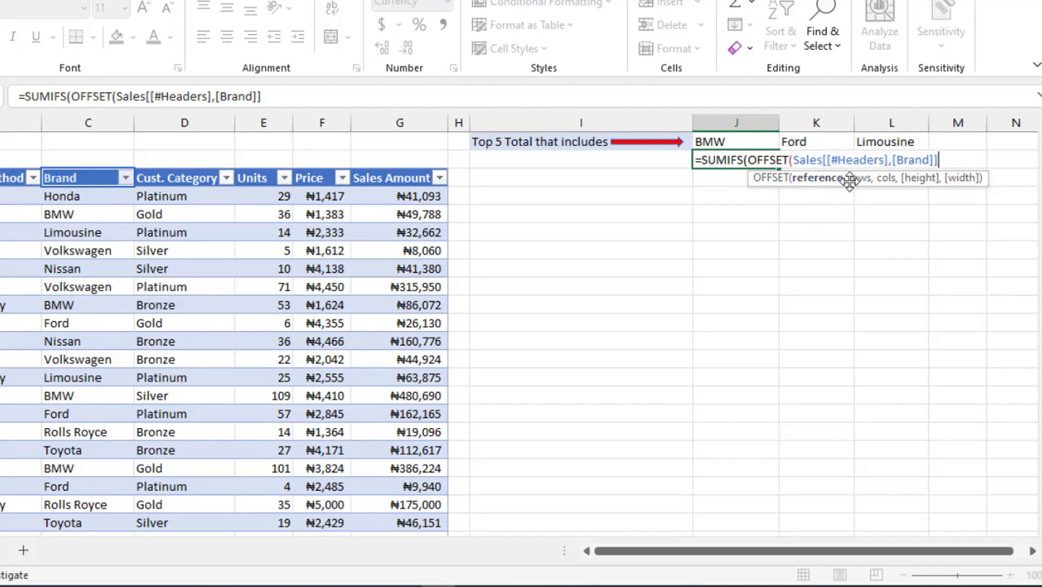
Step: Give the OFFSET a row offset of 1 and column offset of 4, then start a ROWS height
text(,)
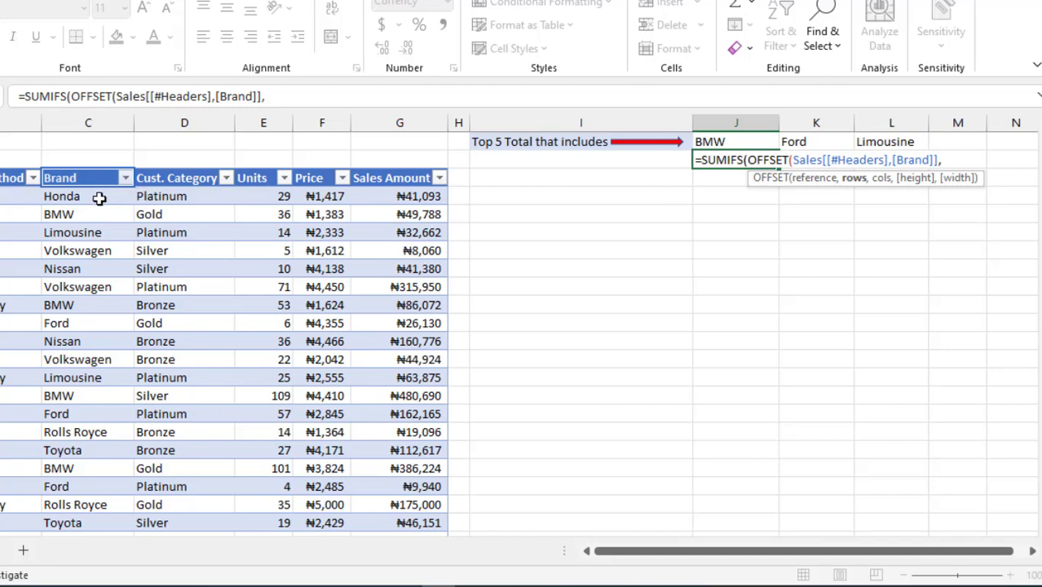
text(,)
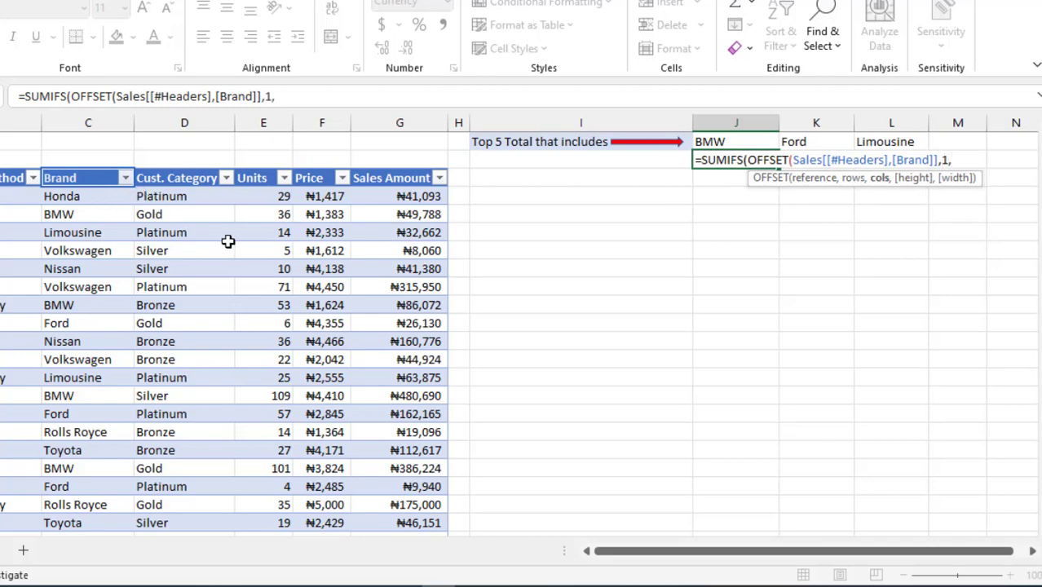
drag(904, 180, 611, 210)
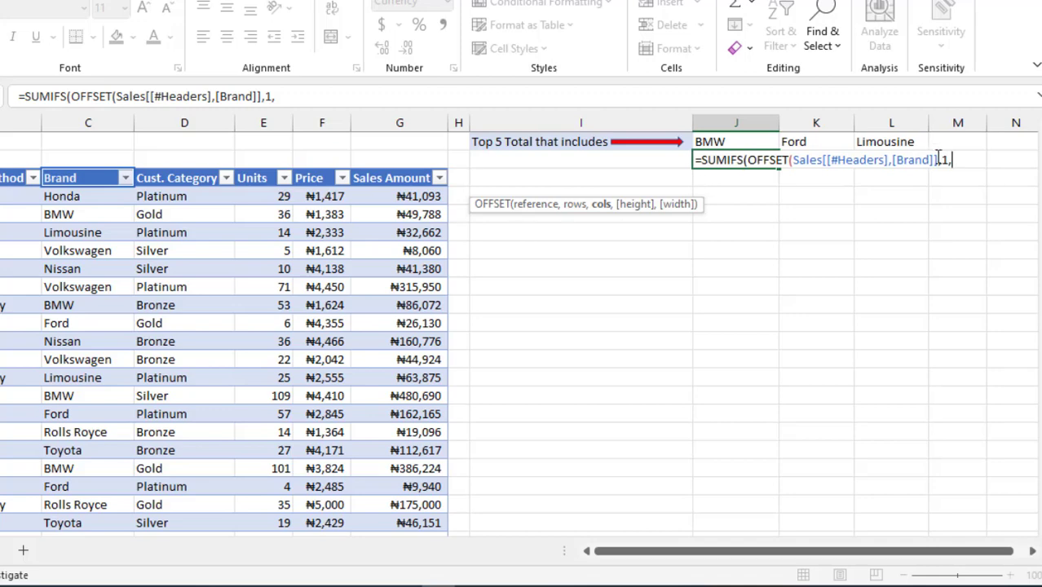
text(4,)
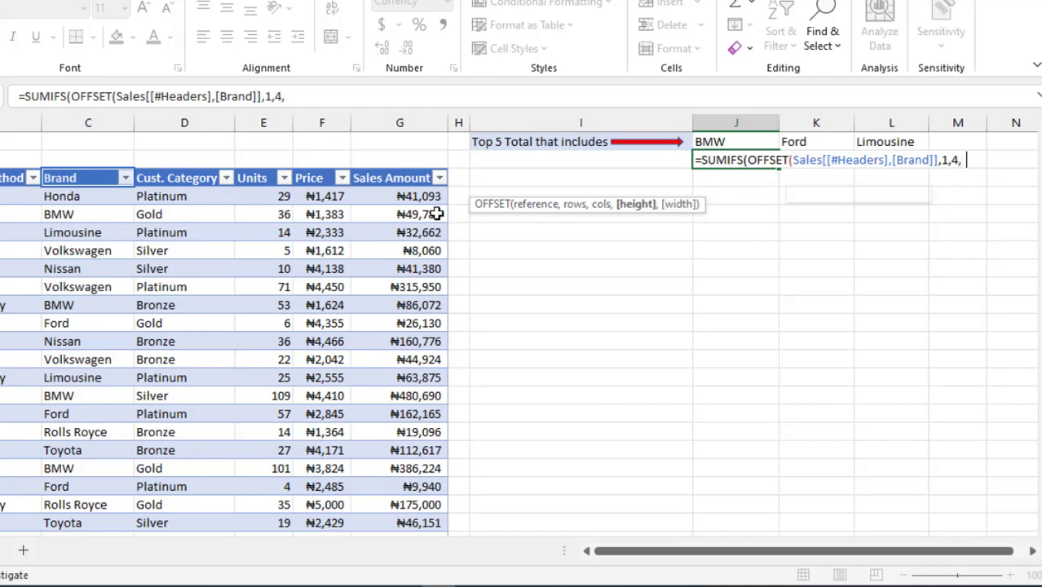
text(rows)
Step: Set the OFFSET height to ROWS(Sales[Sales Amount]) and check it with F9
key(Tab)
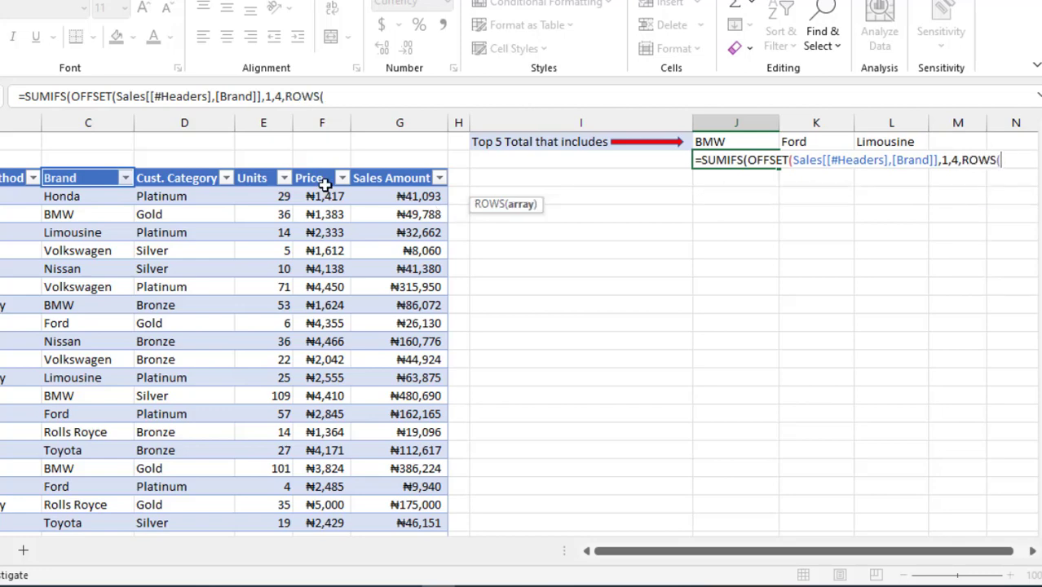
click(379, 174)
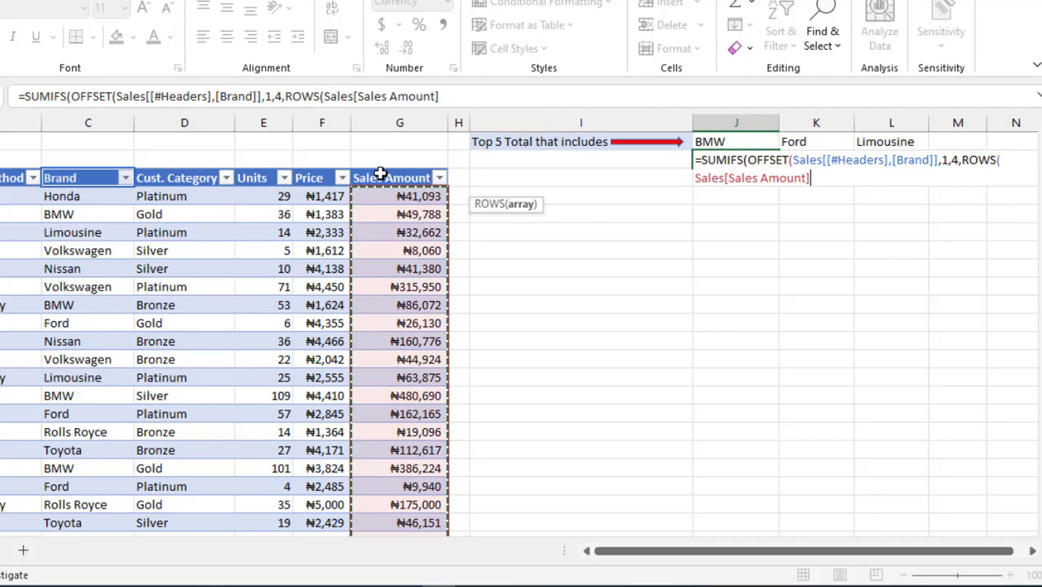
text())
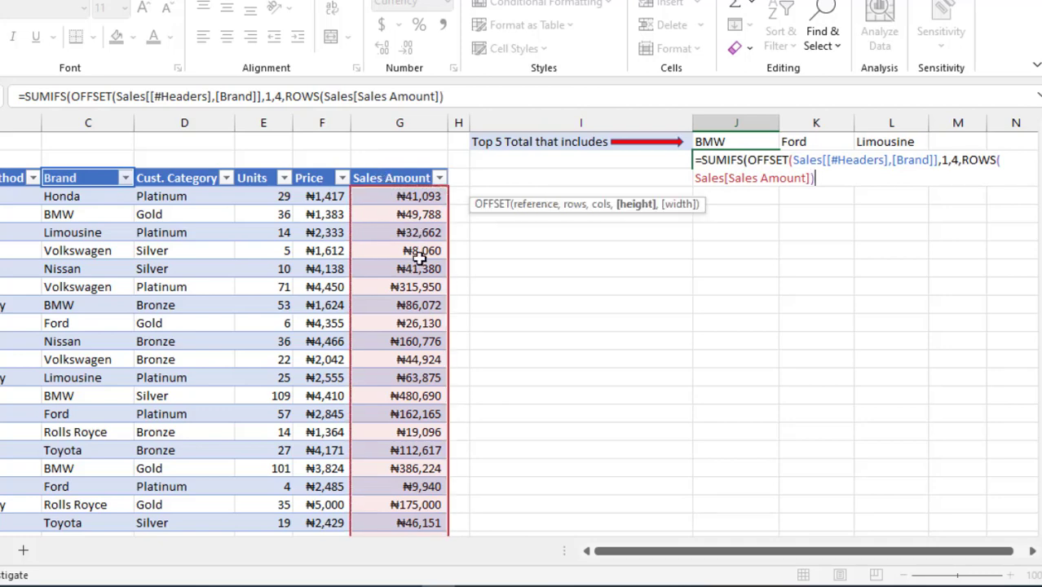
click(634, 205)
key(F9)
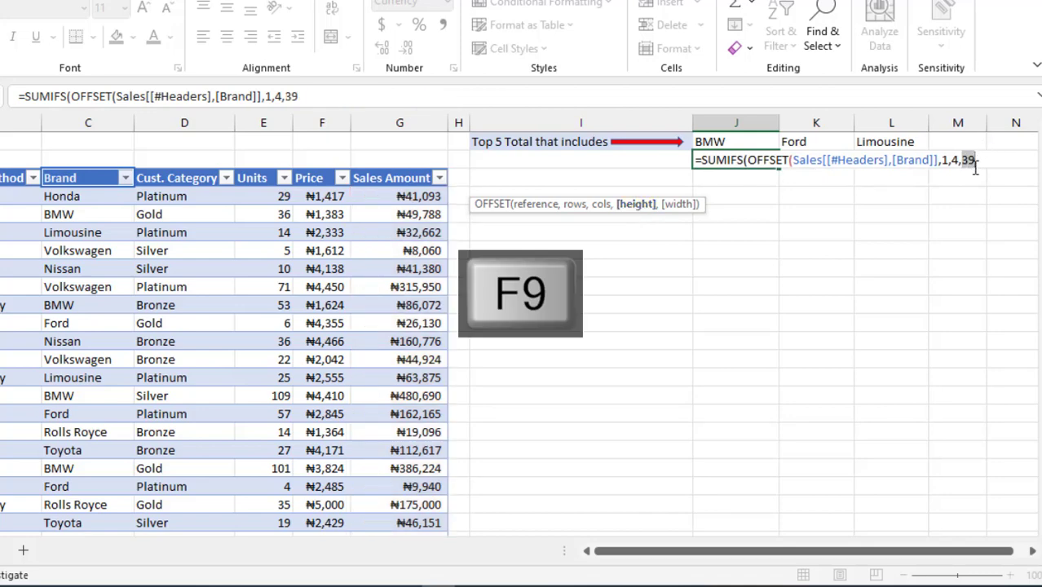
key(ctrl+z)
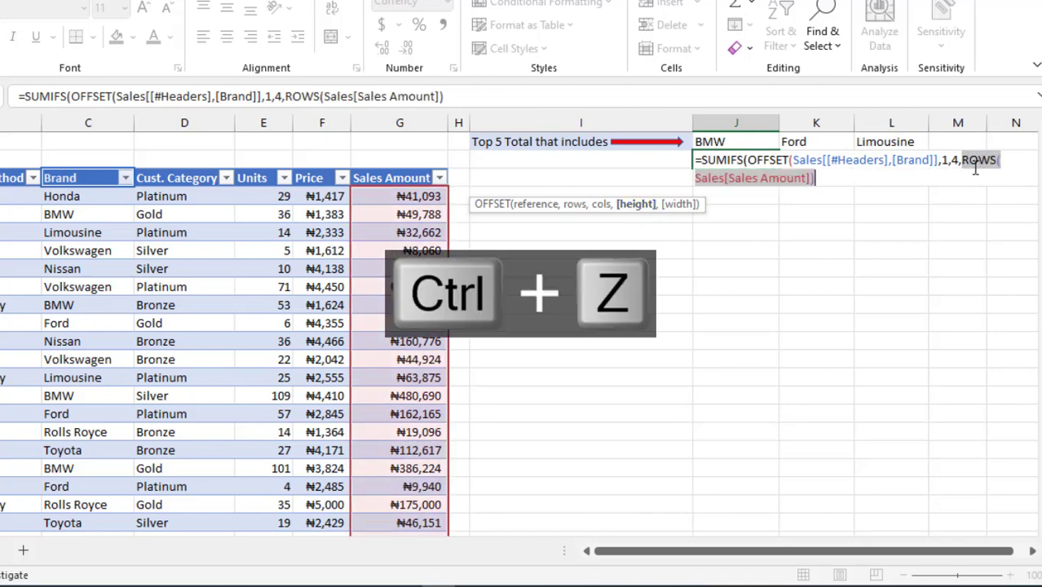
click(816, 178)
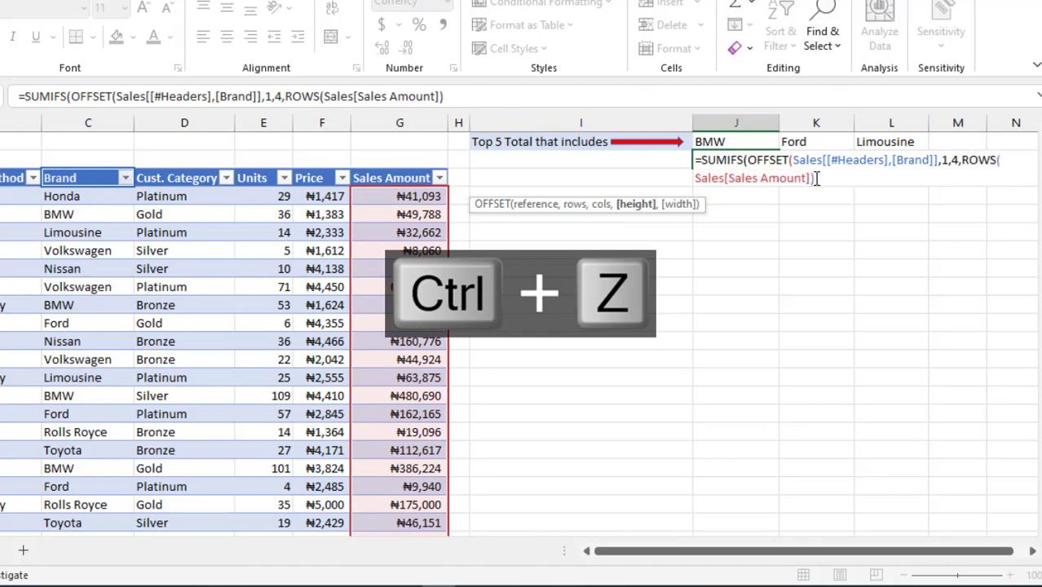
Step: Close the OFFSET with width 1, preview its values with F9, then add a comma
text(,)
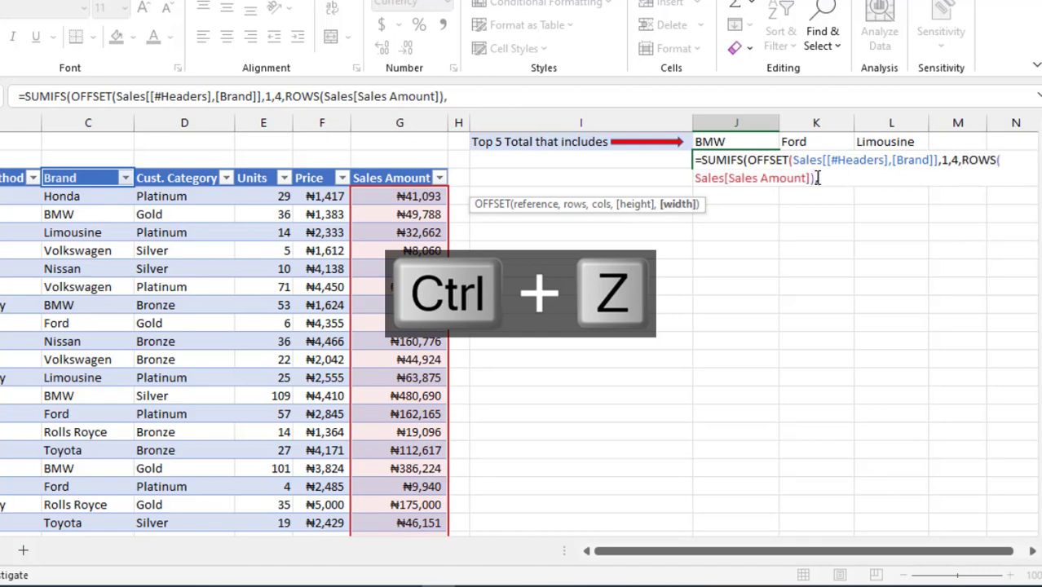
text(1))
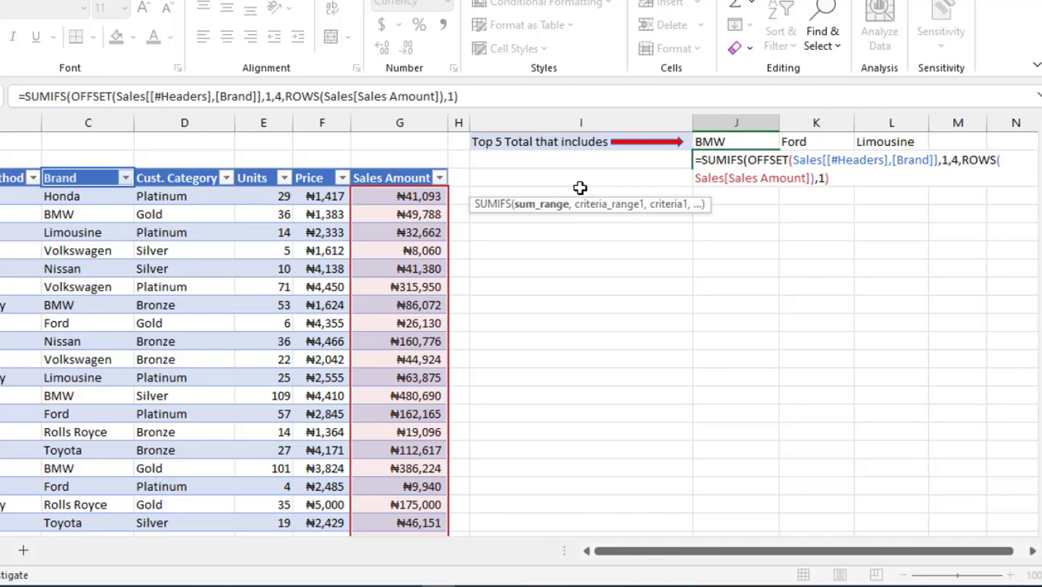
click(553, 205)
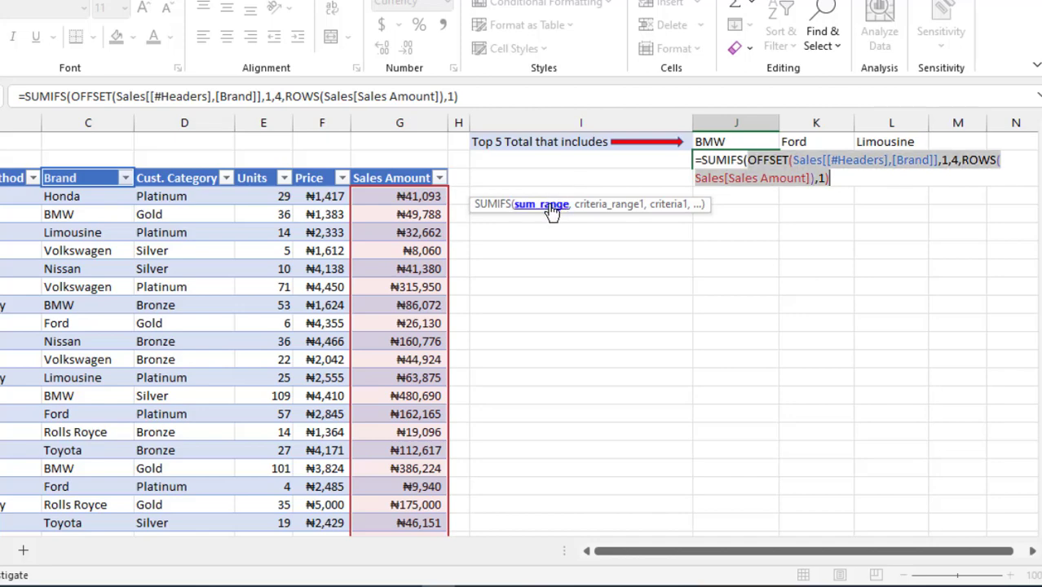
key(F9)
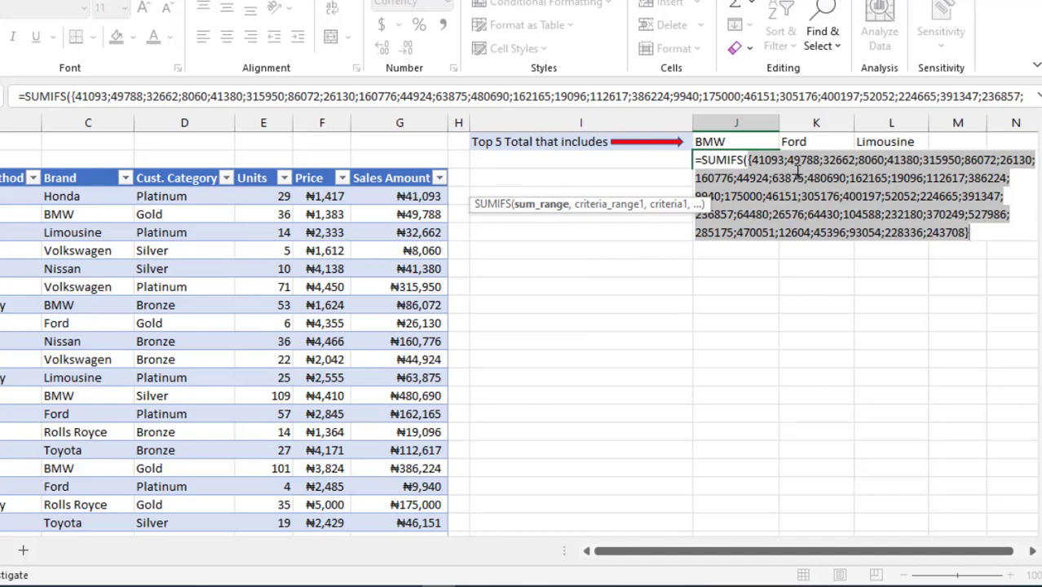
key(ctrl+z)
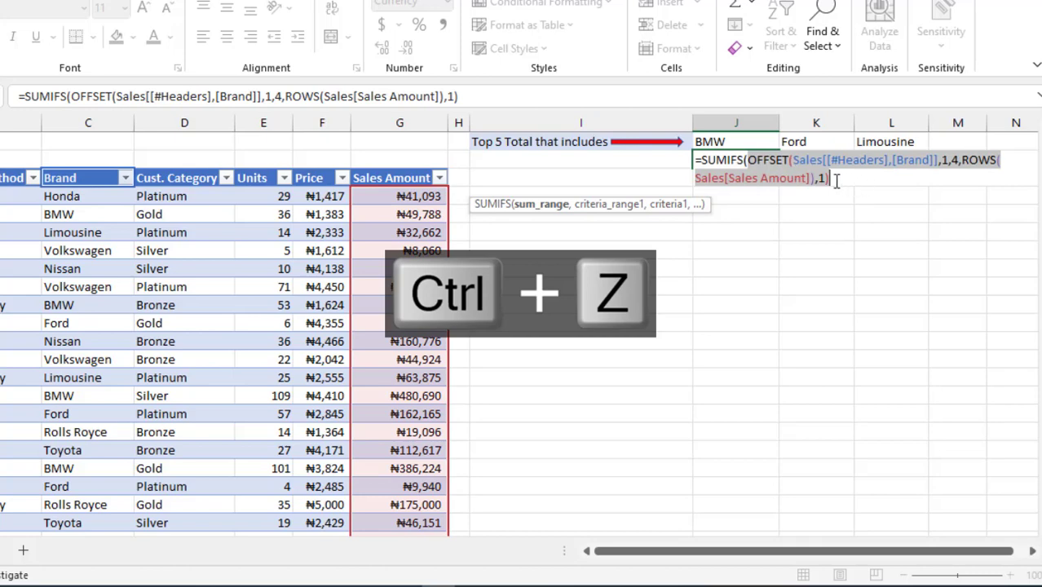
click(836, 181)
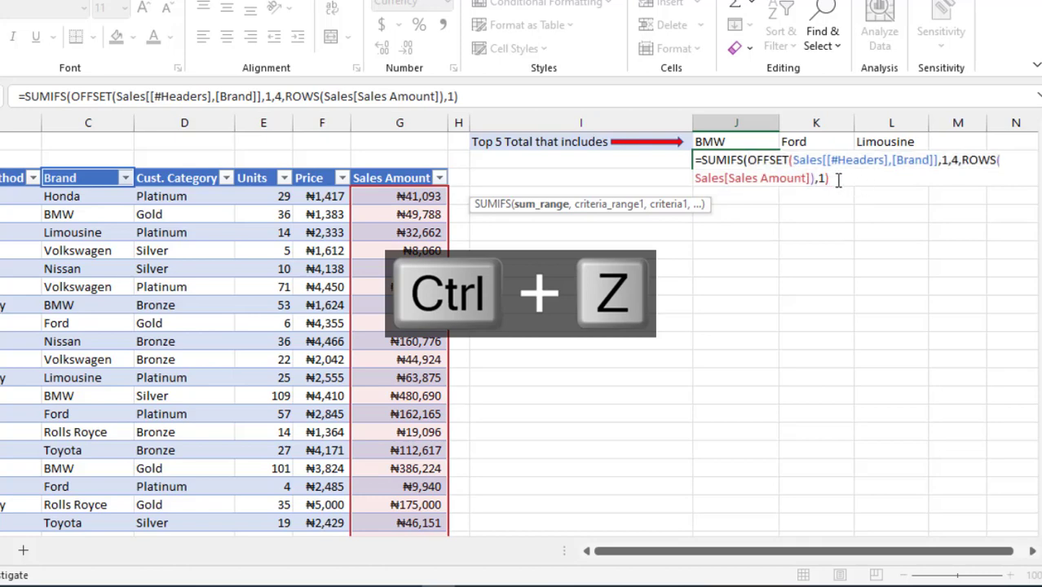
text(,)
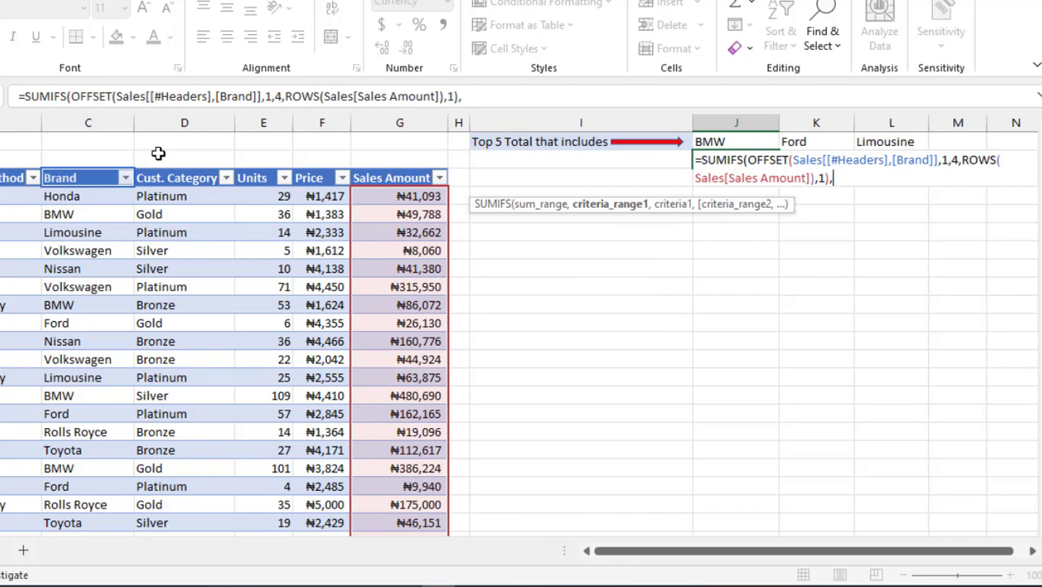
Step: Add criteria Brand = J1:L1 and Sales Amount >=LARGE(Sales[Sales Amount],5), entering across all three brands
click(95, 170)
text(,)
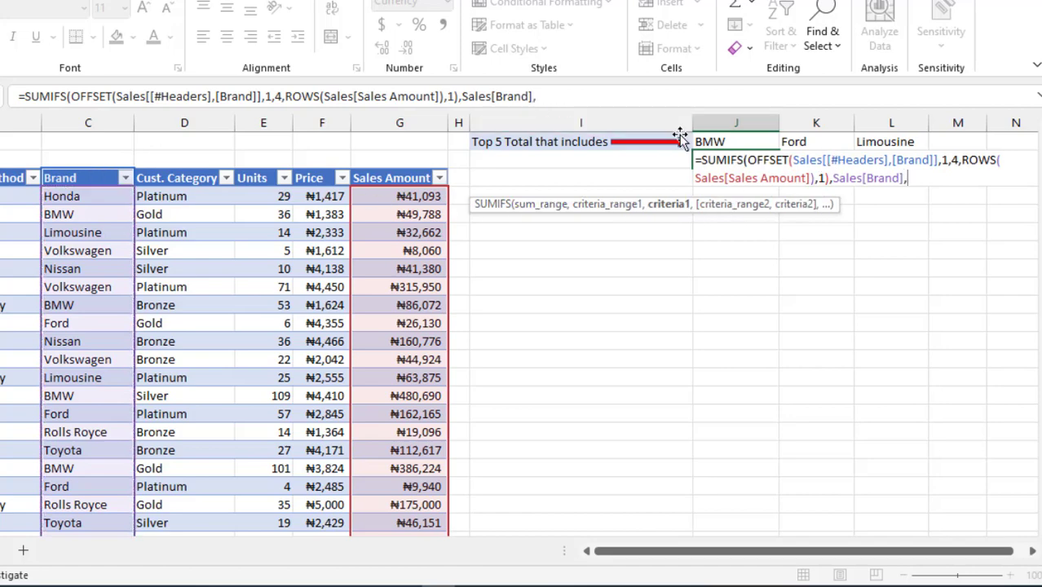
drag(709, 141, 883, 143)
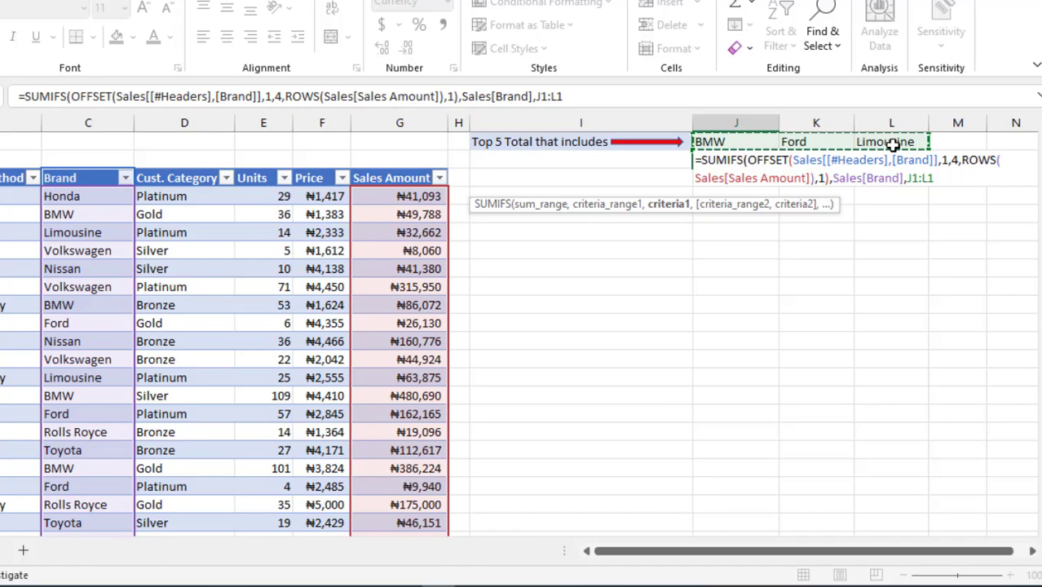
text(,Sales[Sales Amount)
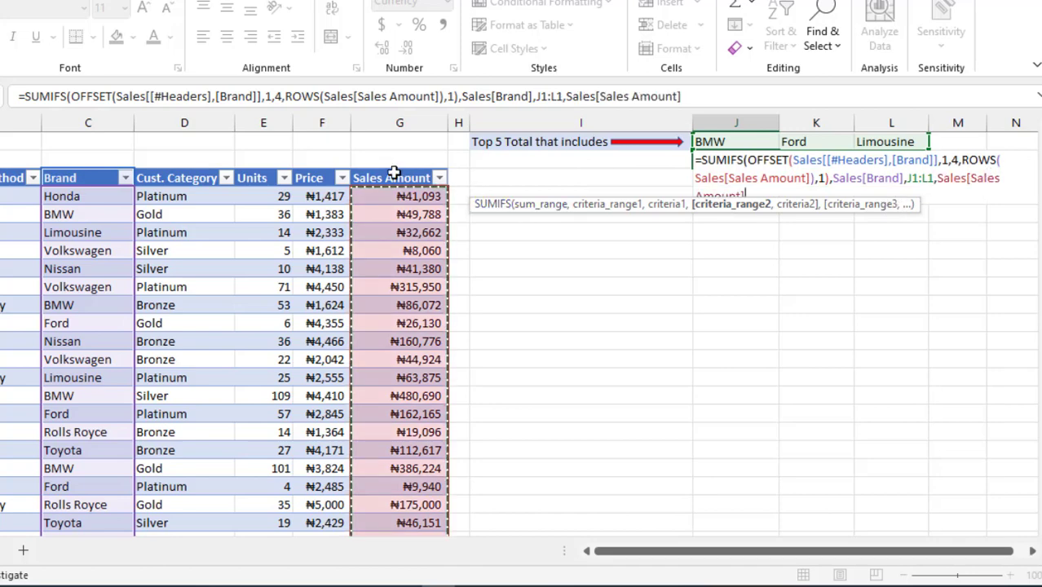
text(,)
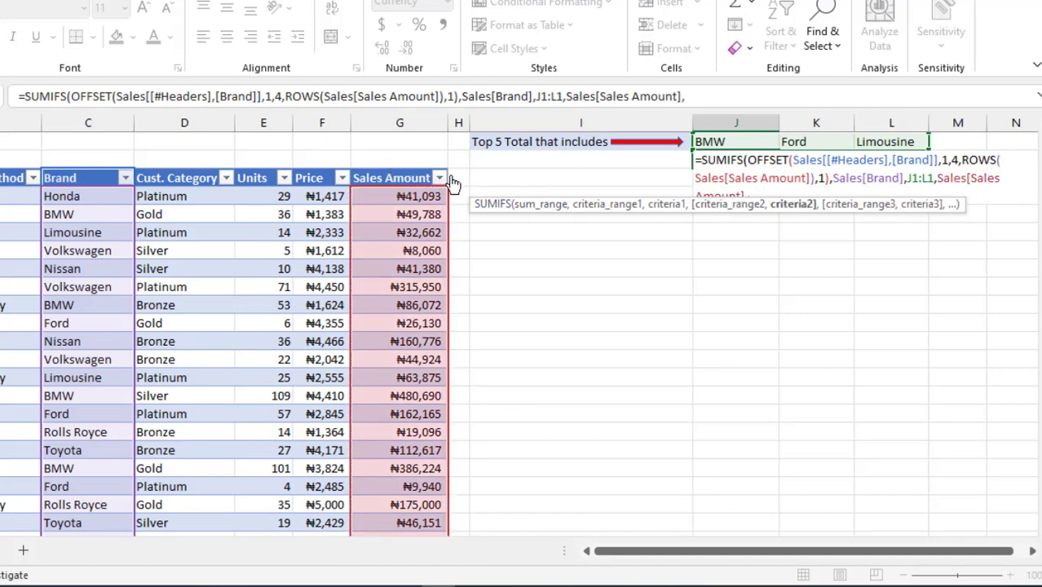
drag(830, 210, 830, 234)
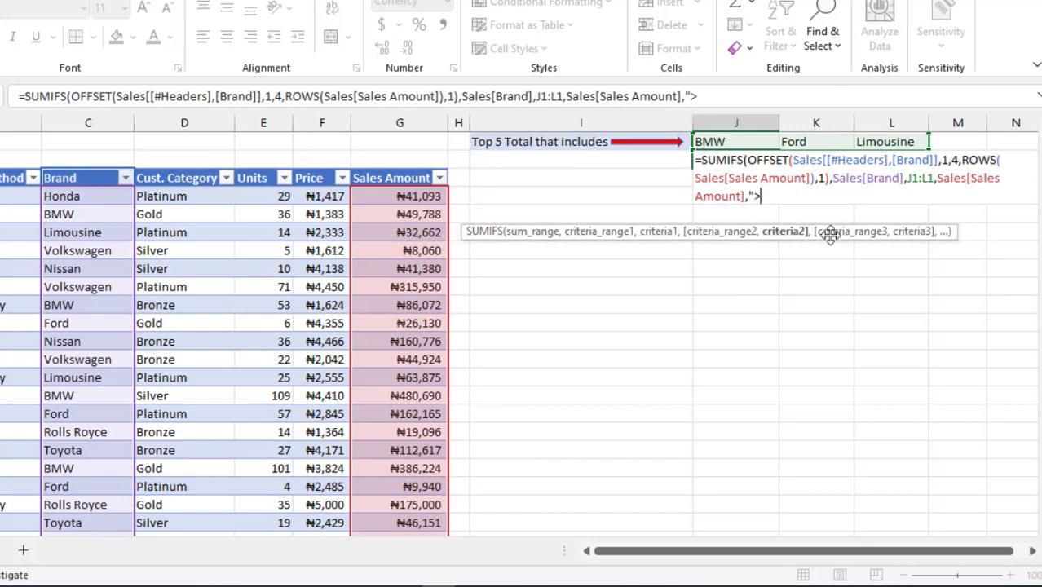
text(">="&lar)
key(Tab)
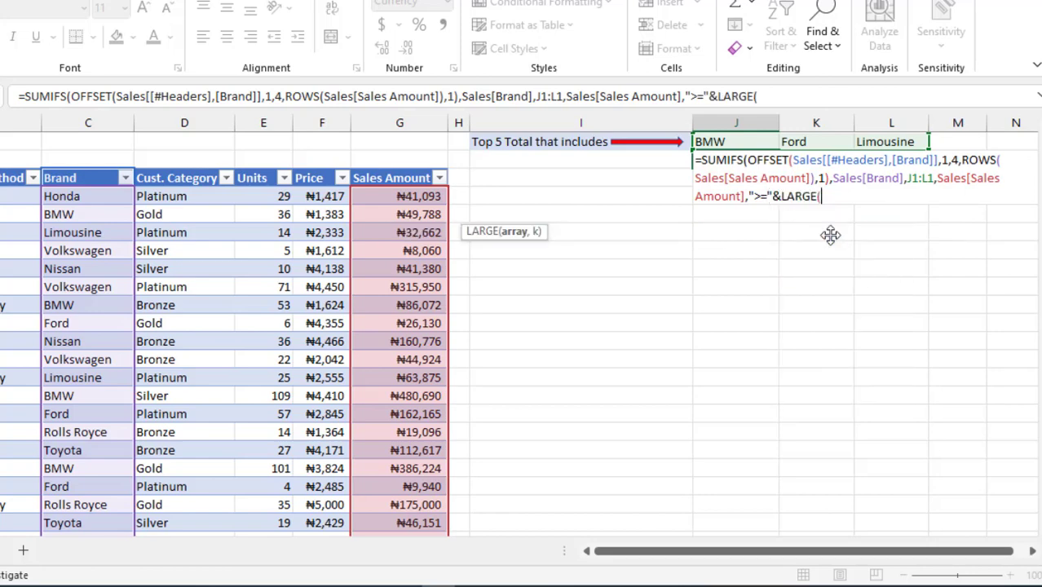
click(391, 169)
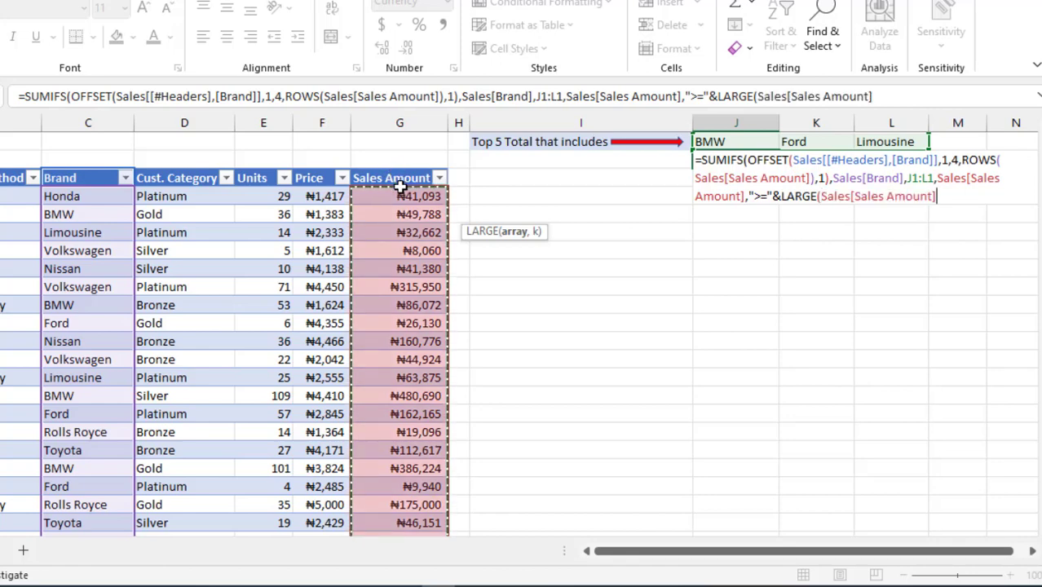
text(,)
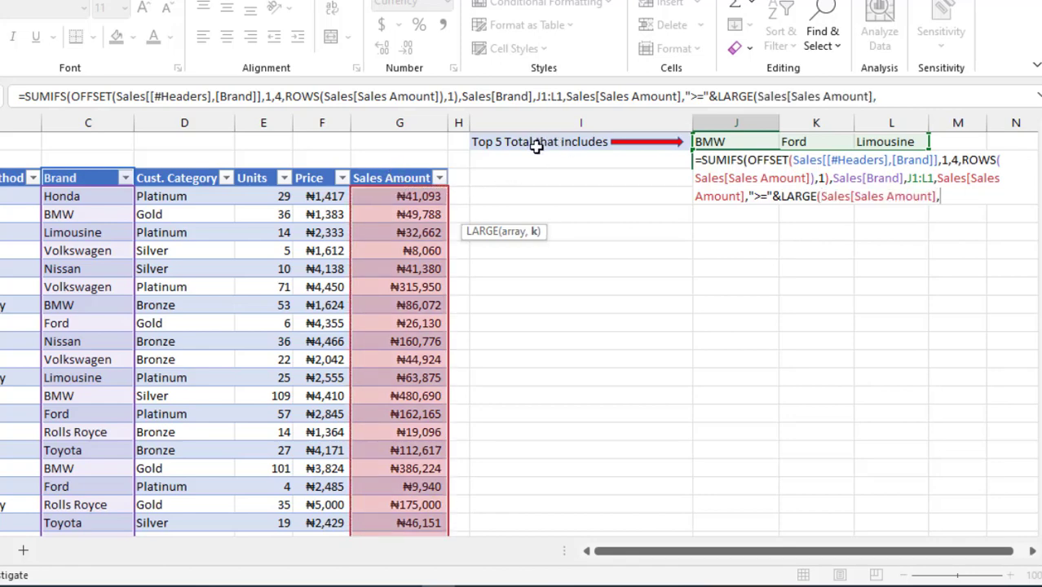
text(5)))
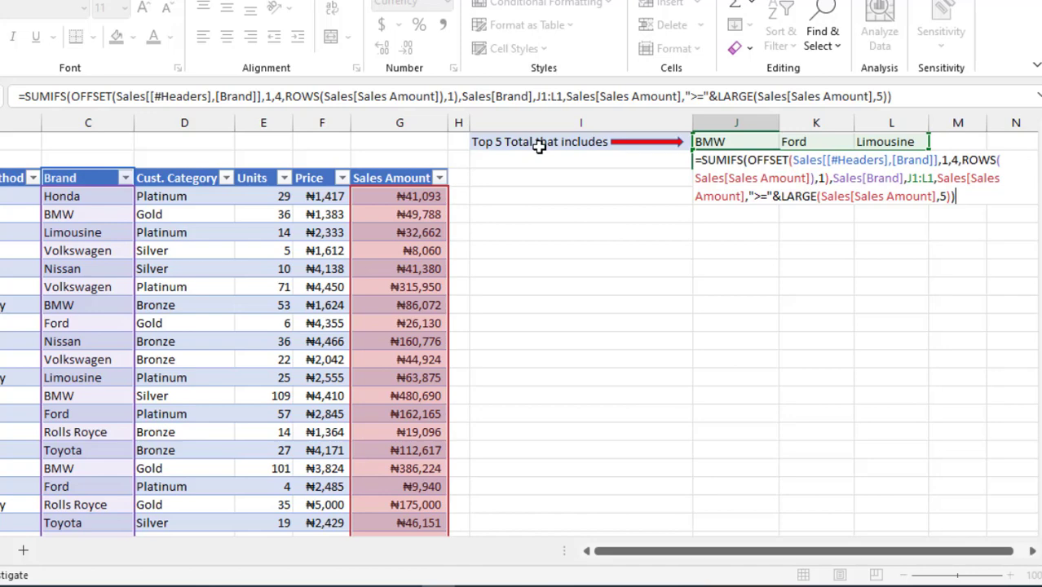
key(ctrl+Return)
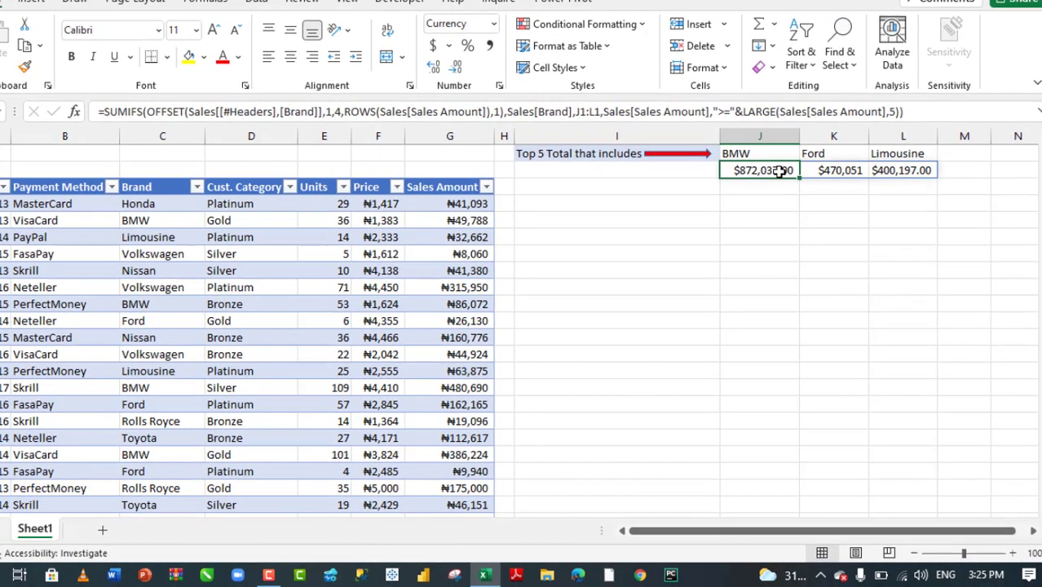
Step: Check the Ford and Limousine totals, then filter the Brand column to BMW only
click(848, 170)
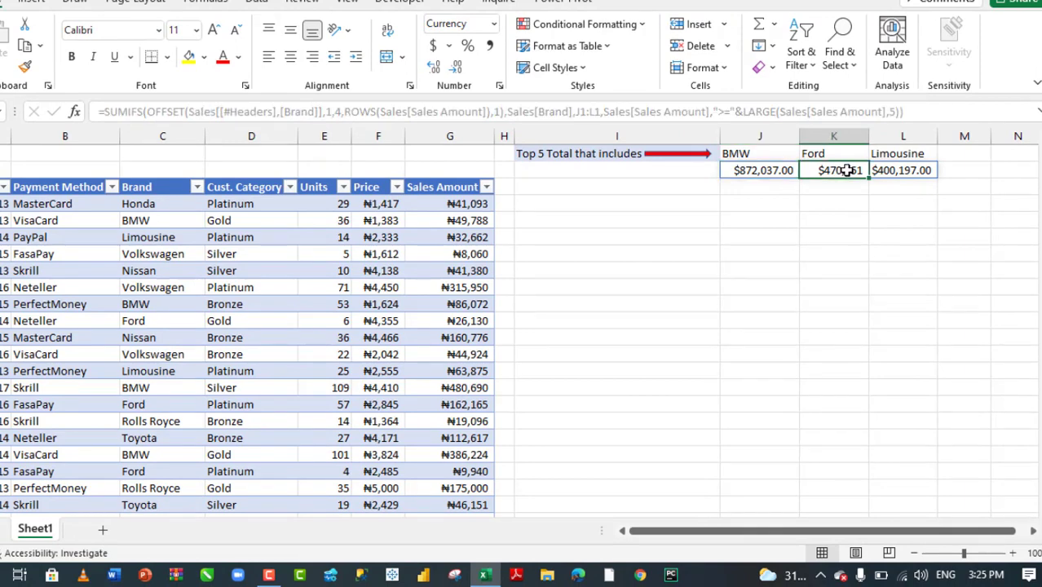
click(902, 171)
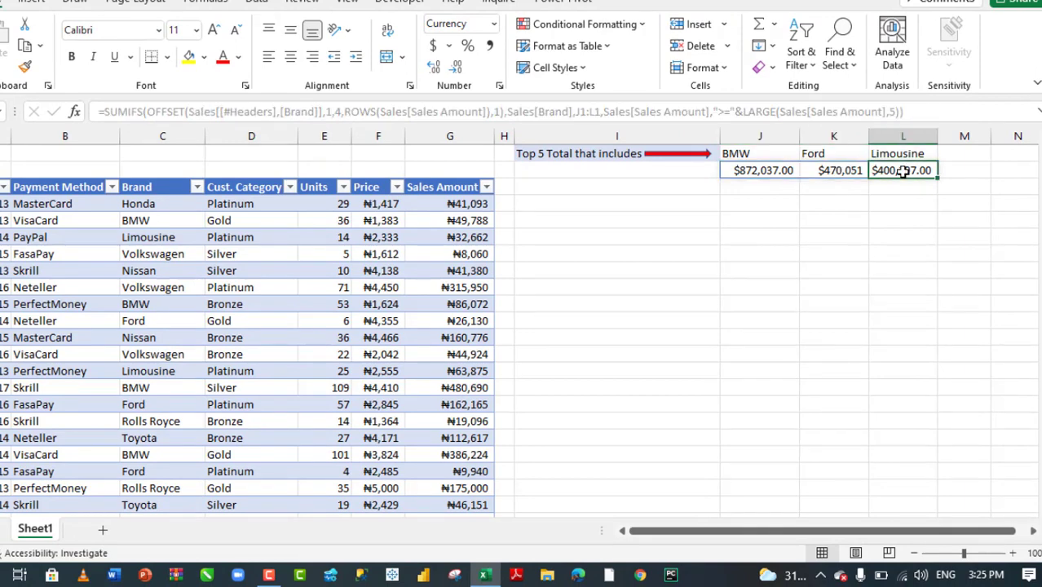
click(759, 170)
click(196, 187)
click(16, 369)
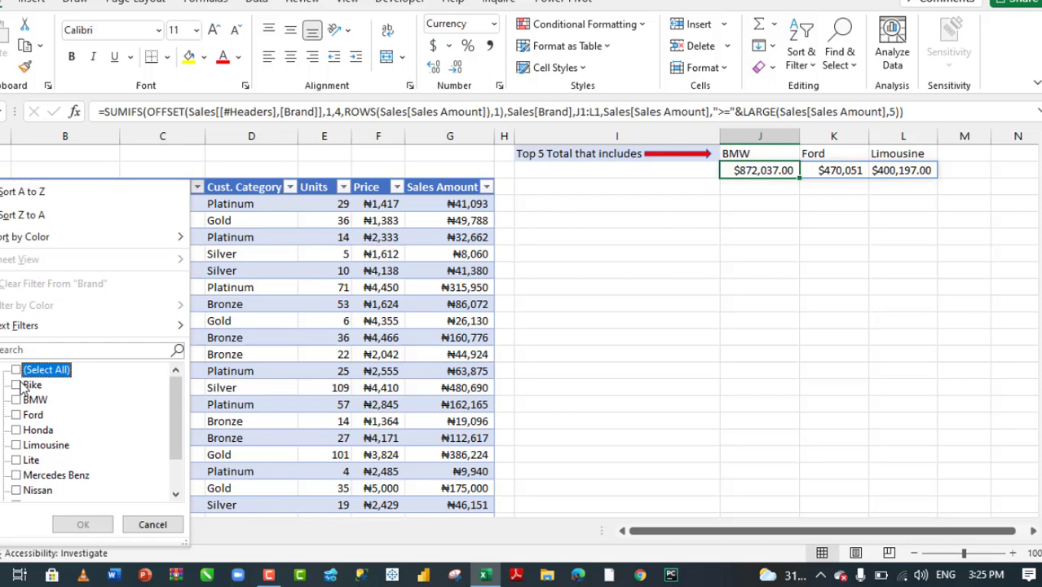
click(17, 400)
click(82, 525)
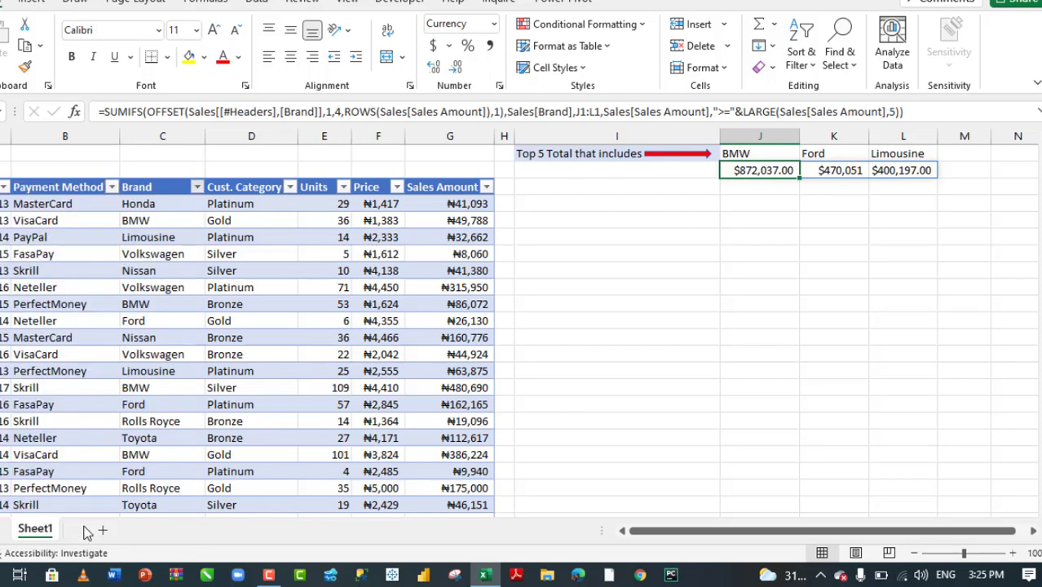
Step: Apply a Top 5 Items filter to Sales Amount and compare the selection's sum with J2
click(487, 188)
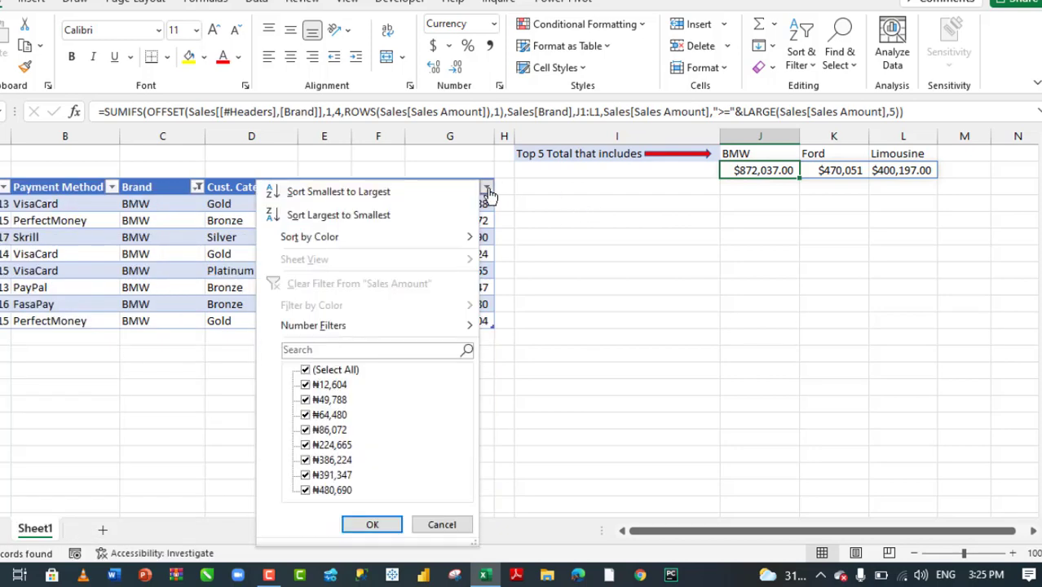
mouse_move(332, 327)
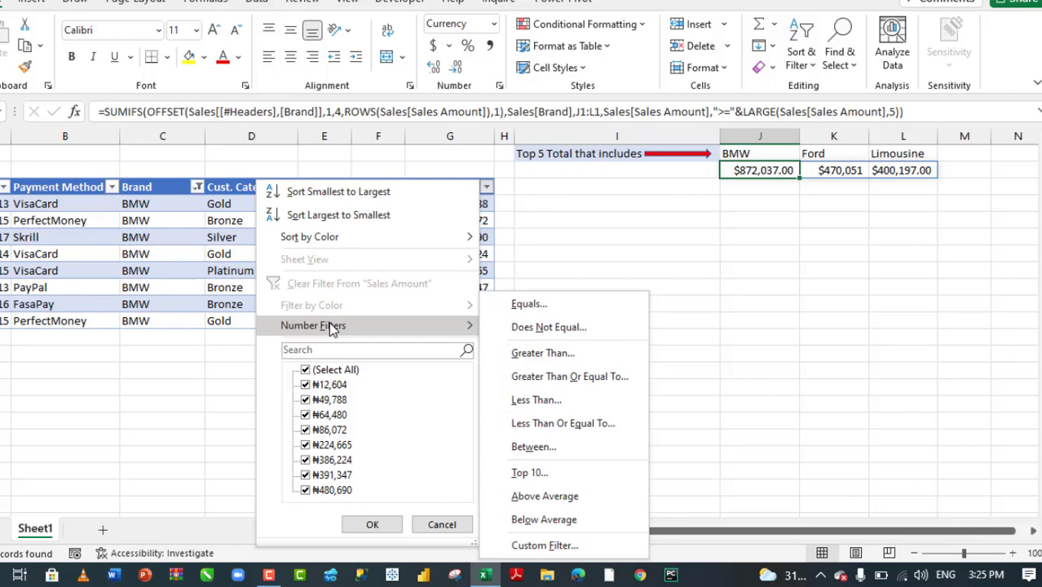
click(563, 473)
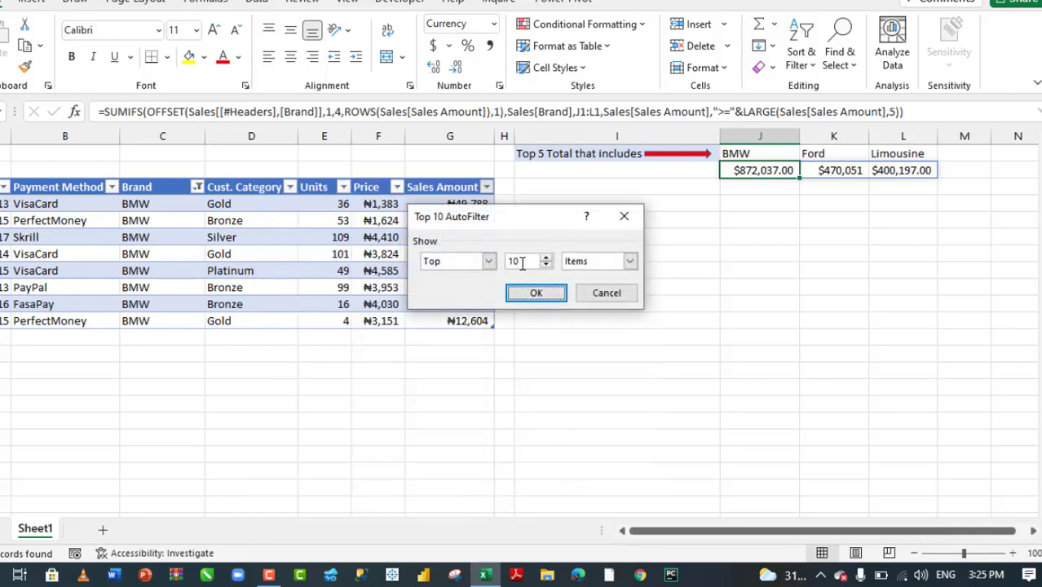
drag(518, 261, 485, 265)
text(5)
click(540, 293)
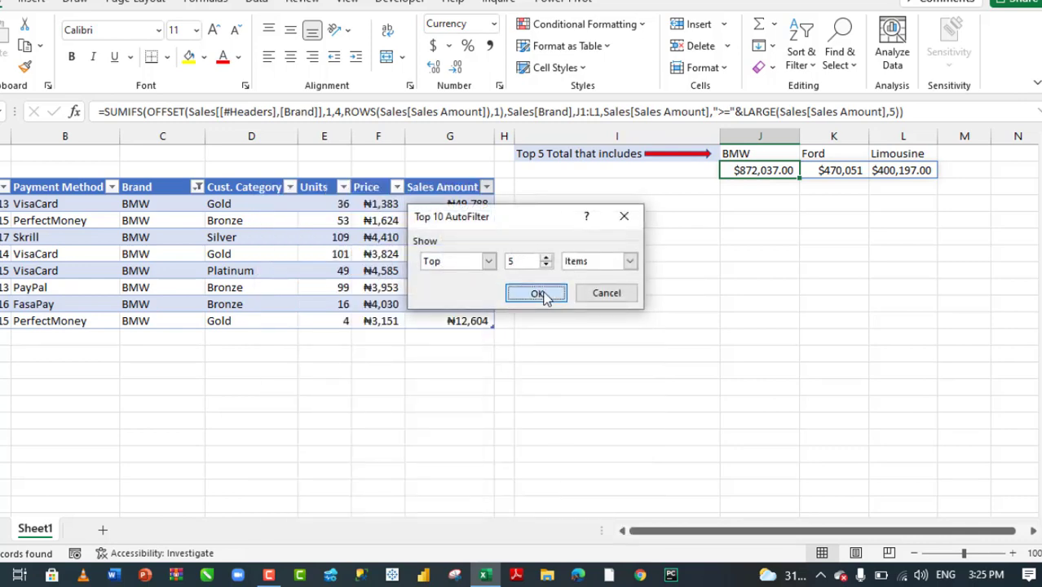
drag(456, 207, 455, 221)
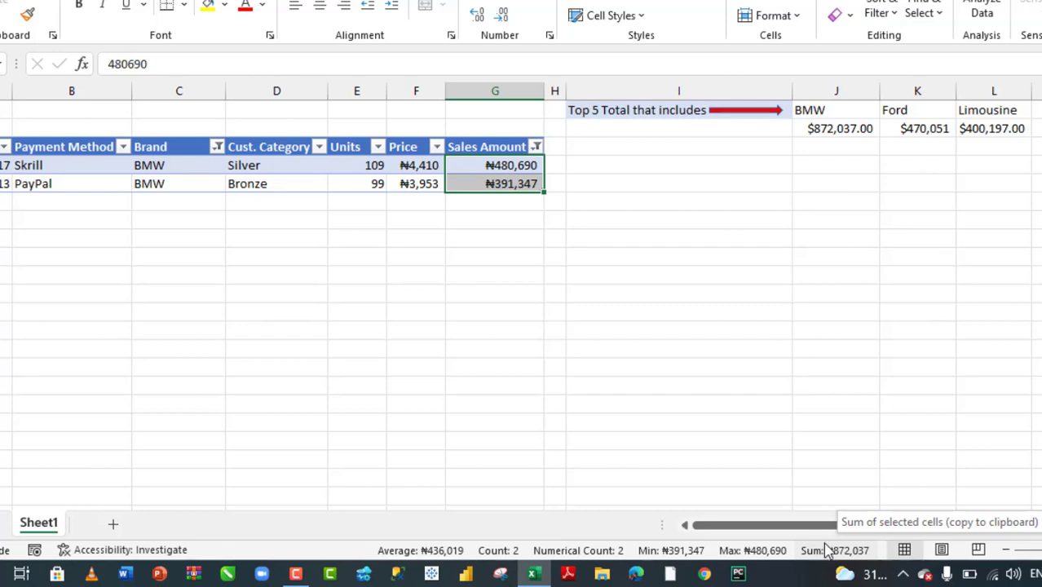
click(840, 129)
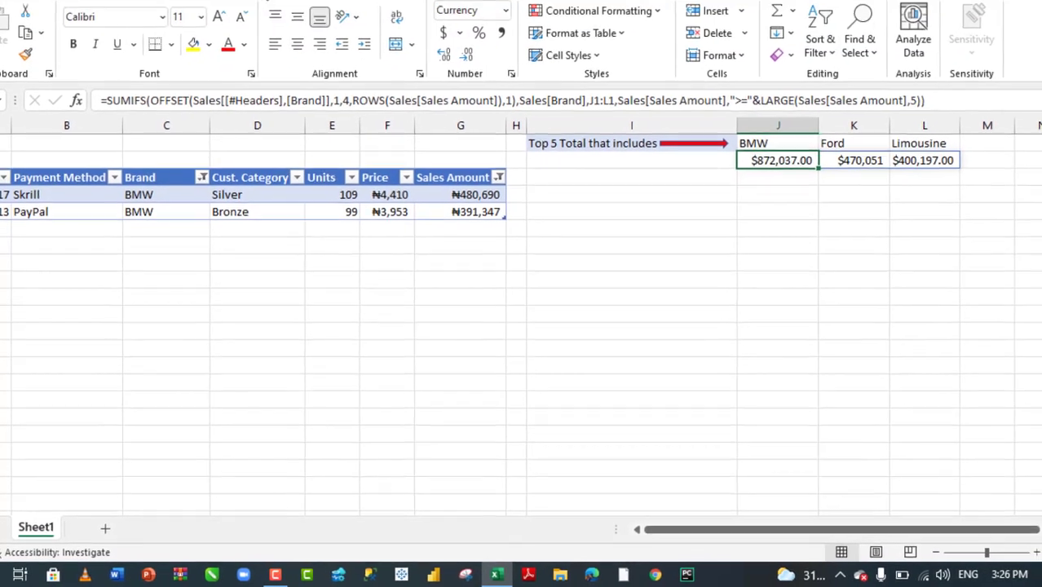
Step: Clear the table filters on the Data tab so every row shows
click(253, 5)
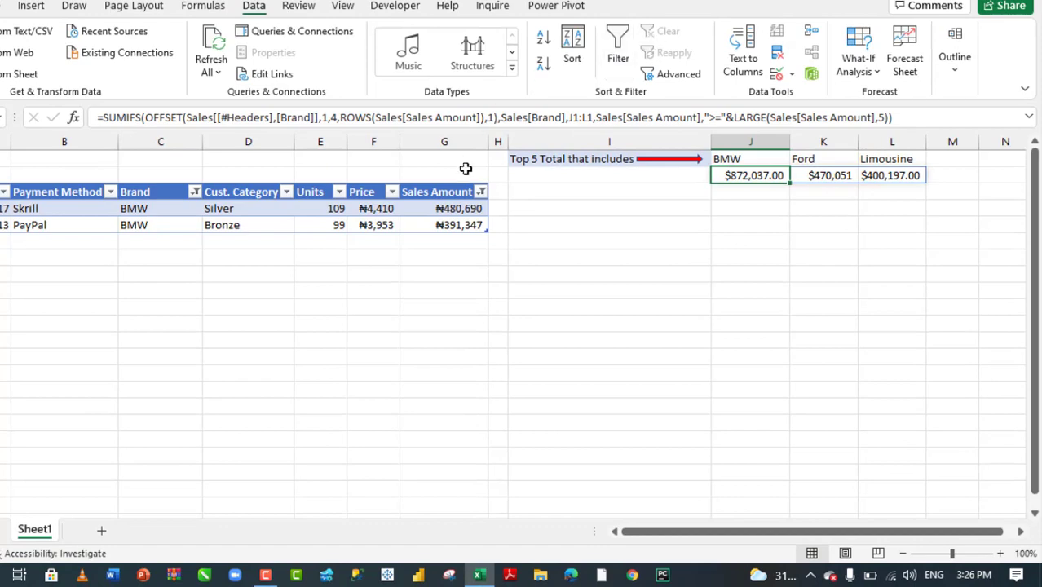
click(445, 208)
click(662, 32)
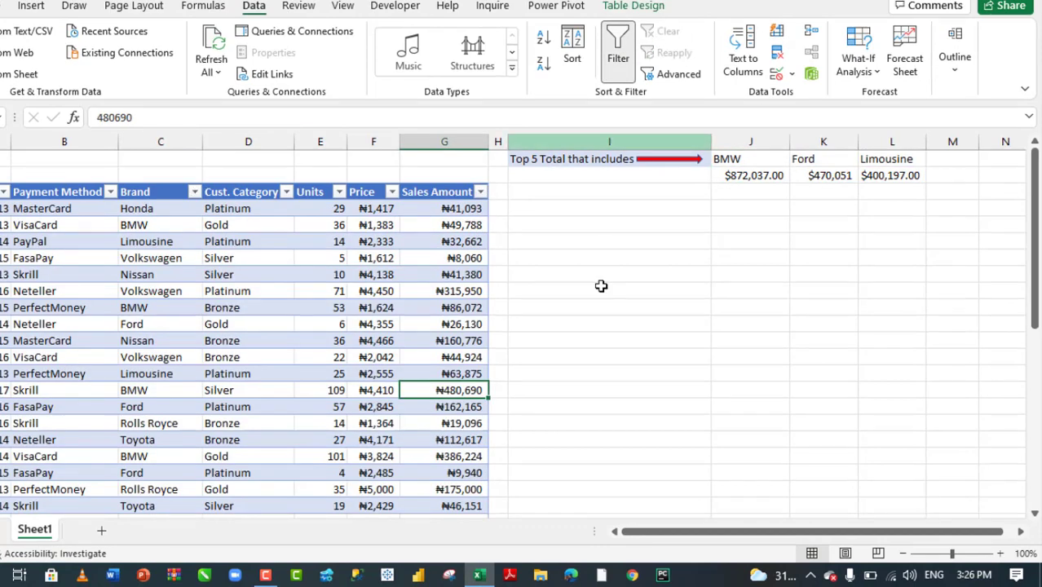
Step: Wrap J2's formula in SUM( ) to return the combined total $1,742,285.00
click(735, 175)
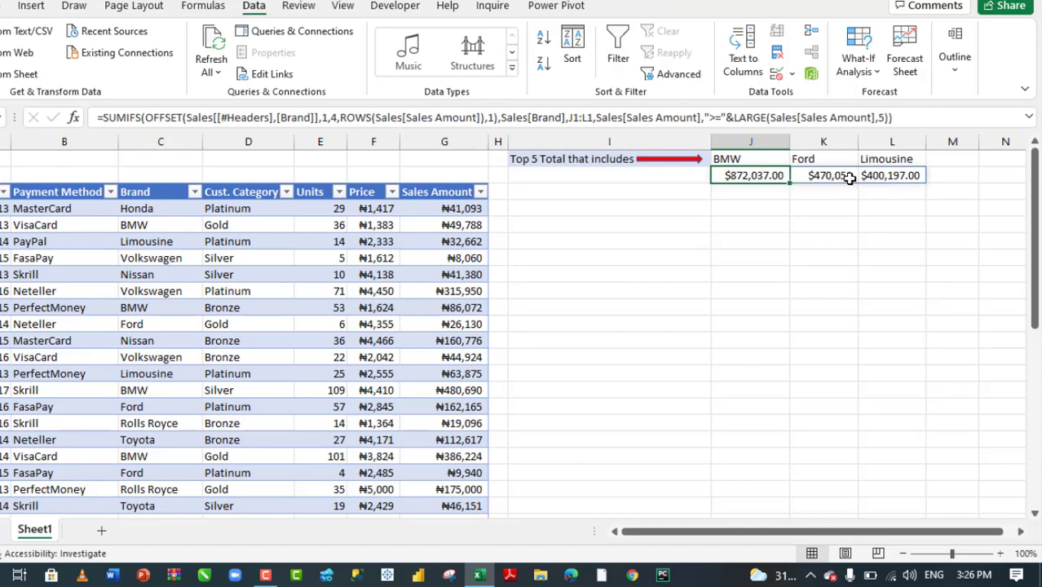
key(F2)
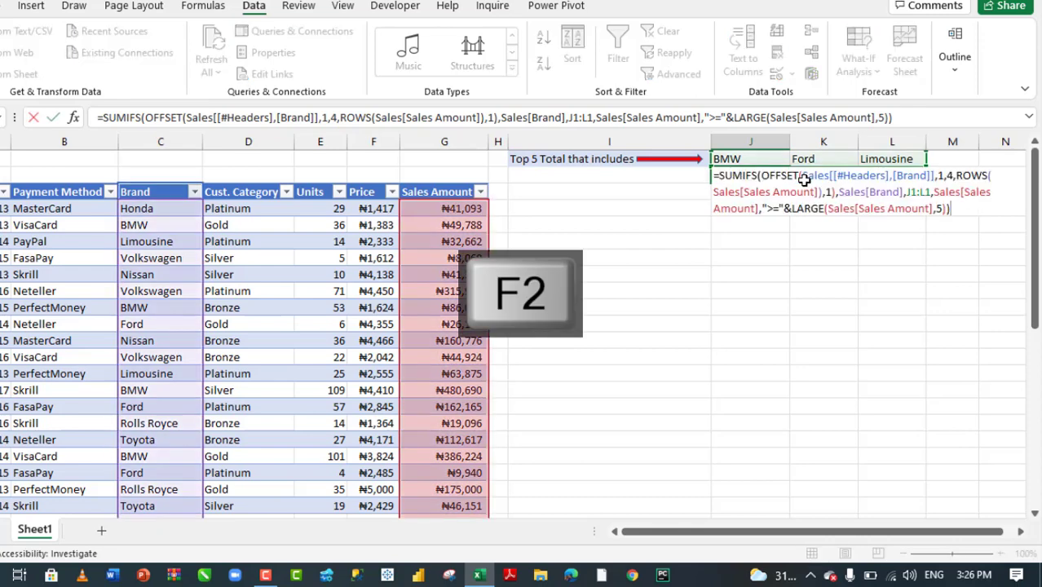
click(717, 177)
text(sum)
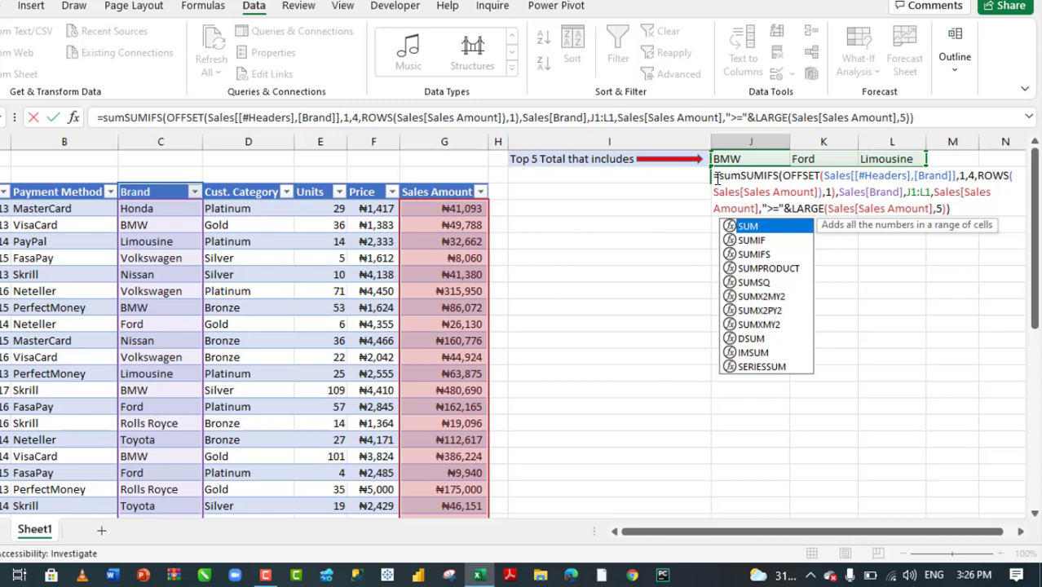
text(()
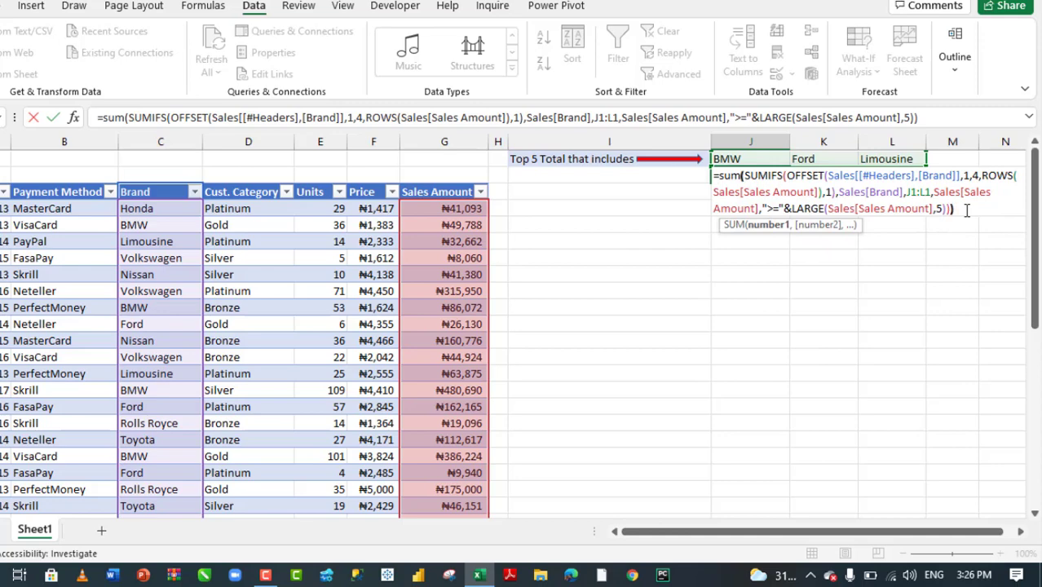
text())
drag(966, 210, 871, 176)
click(829, 196)
drag(829, 207, 861, 207)
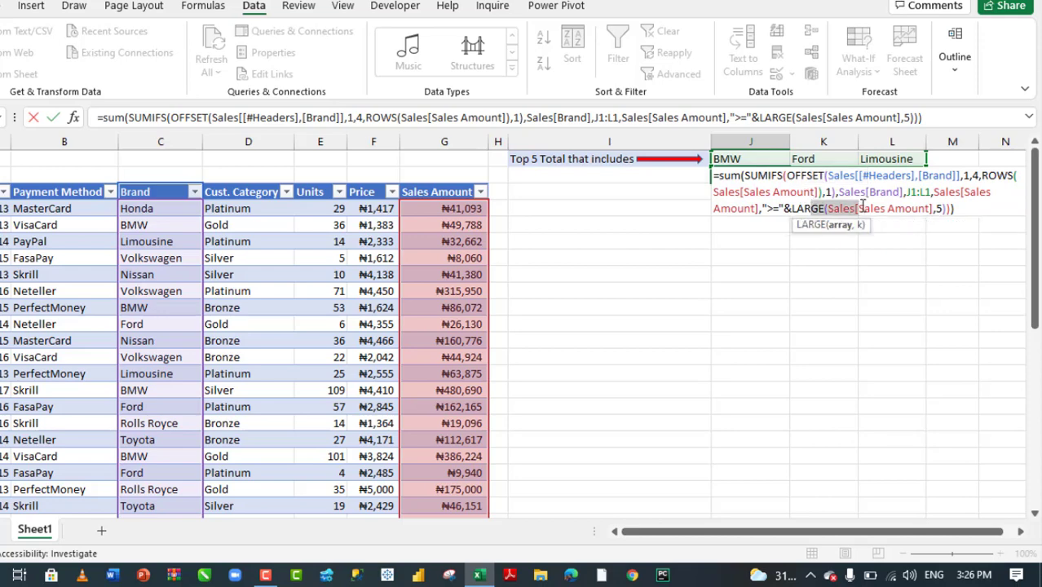
key(ctrl+Return)
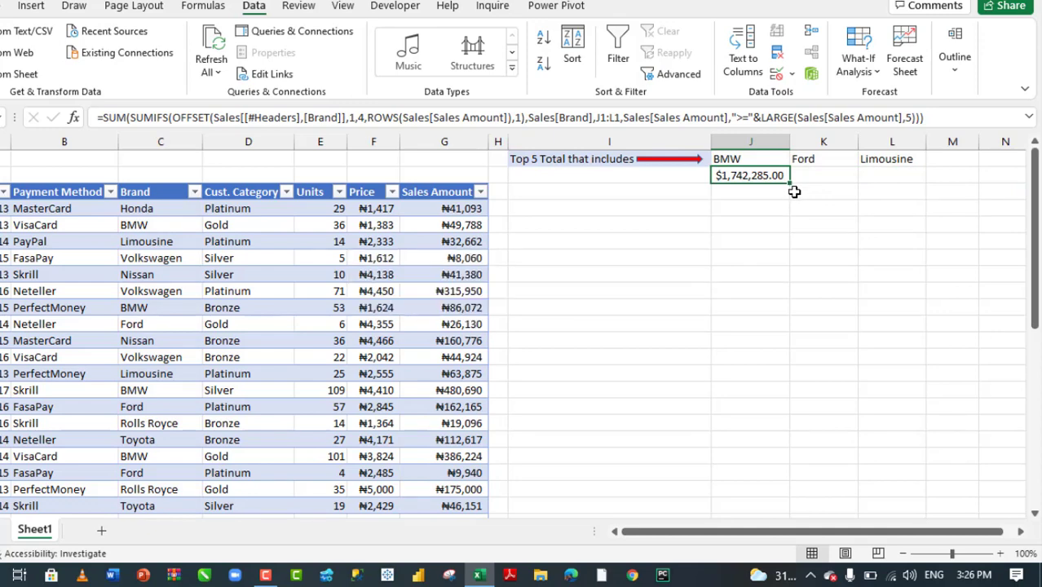
Step: Format the Sales Amount column as dollars with Ctrl+Shift+4
click(462, 212)
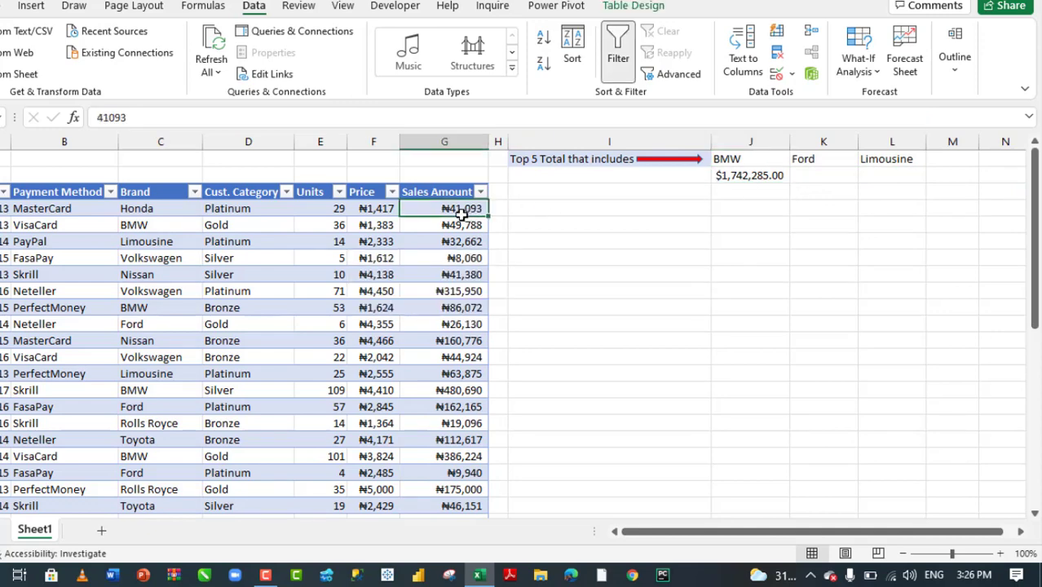
key(ctrl+shift+Down)
key(ctrl+shift+4)
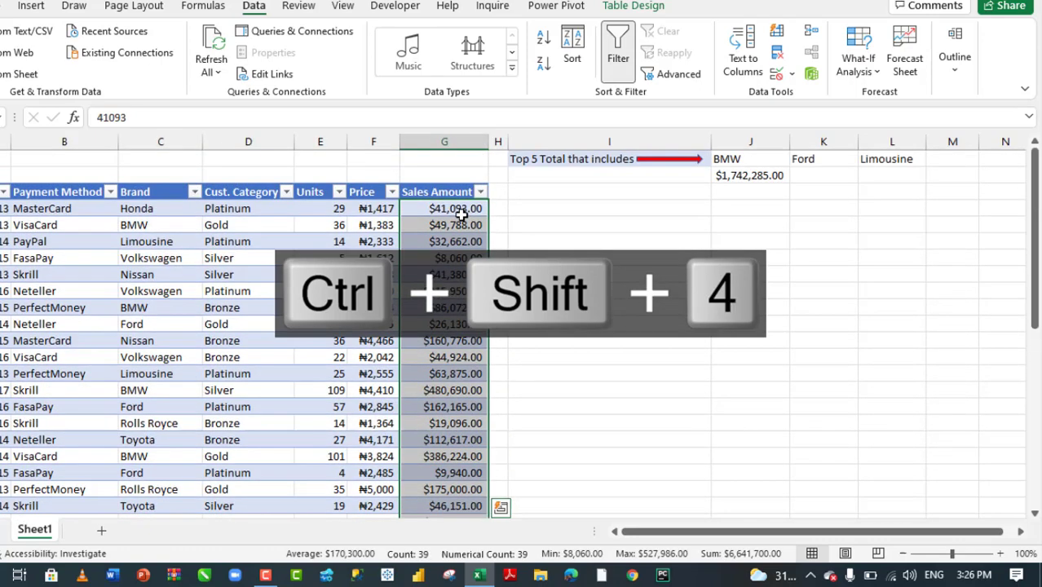
key(Up)
click(766, 175)
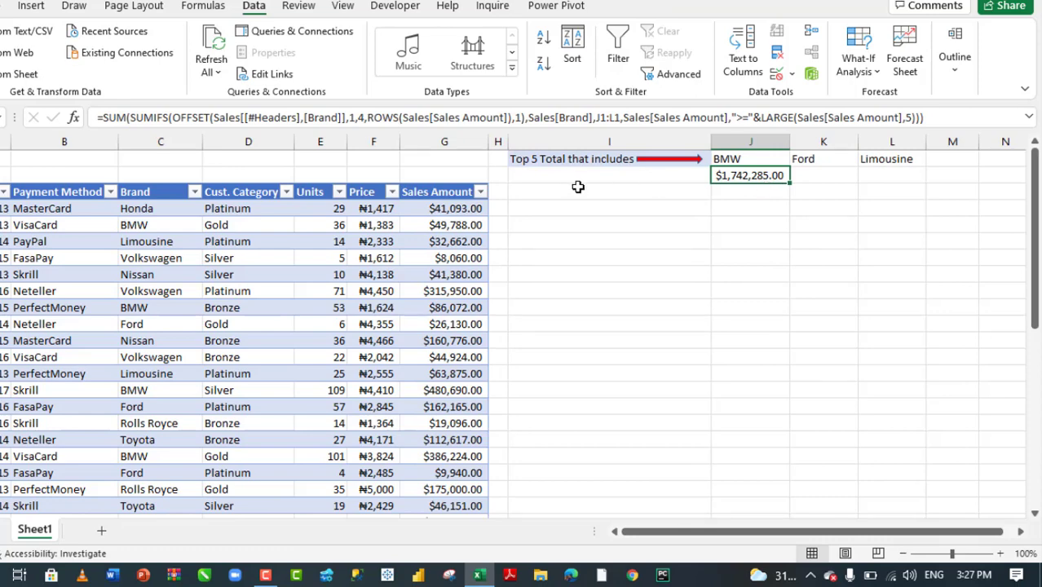
Step: Filter the Brand column to BMW, Ford and Limousine
click(196, 193)
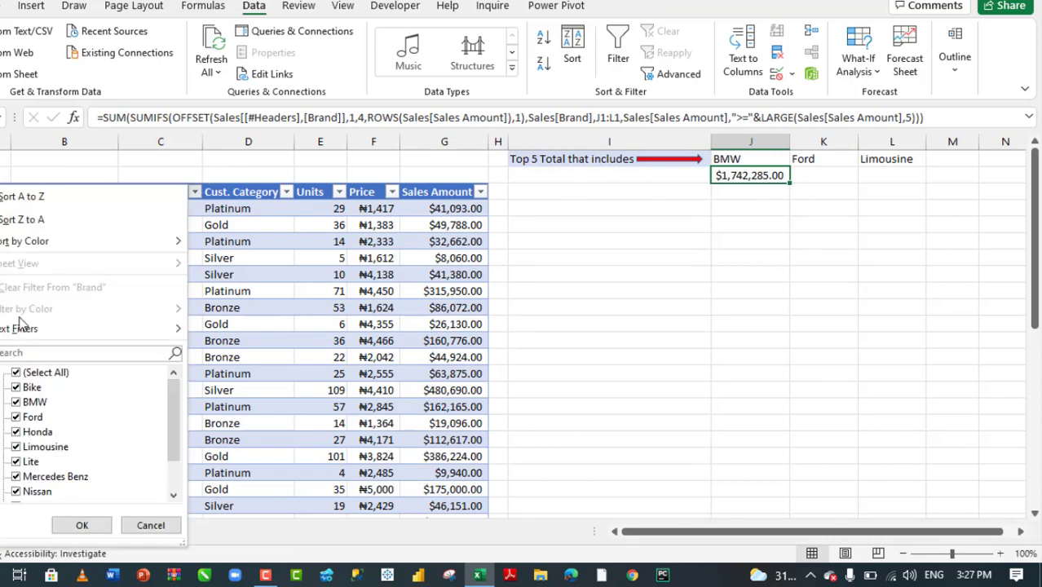
click(16, 373)
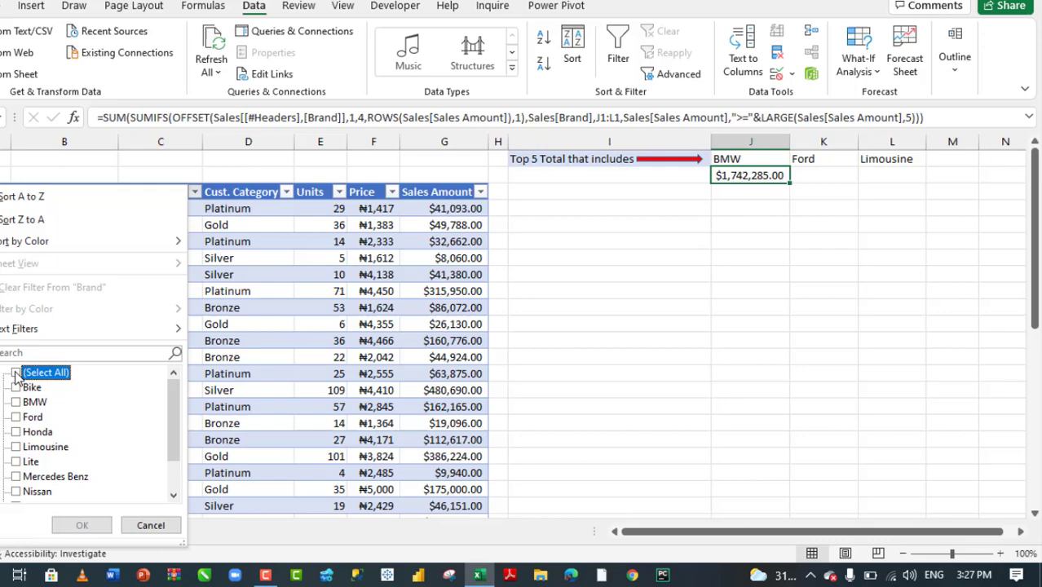
click(15, 401)
click(16, 432)
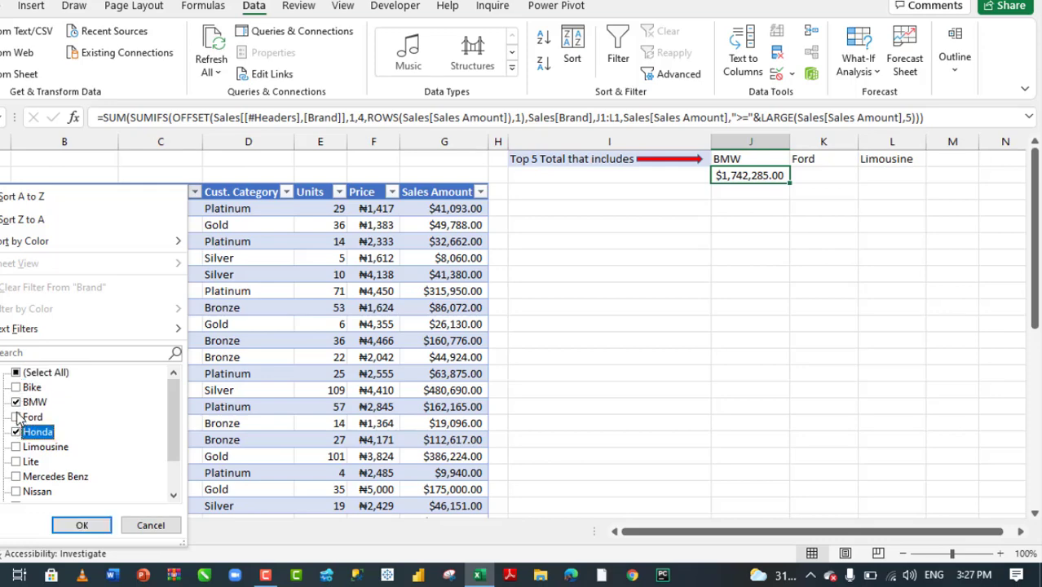
click(16, 417)
click(15, 432)
click(15, 447)
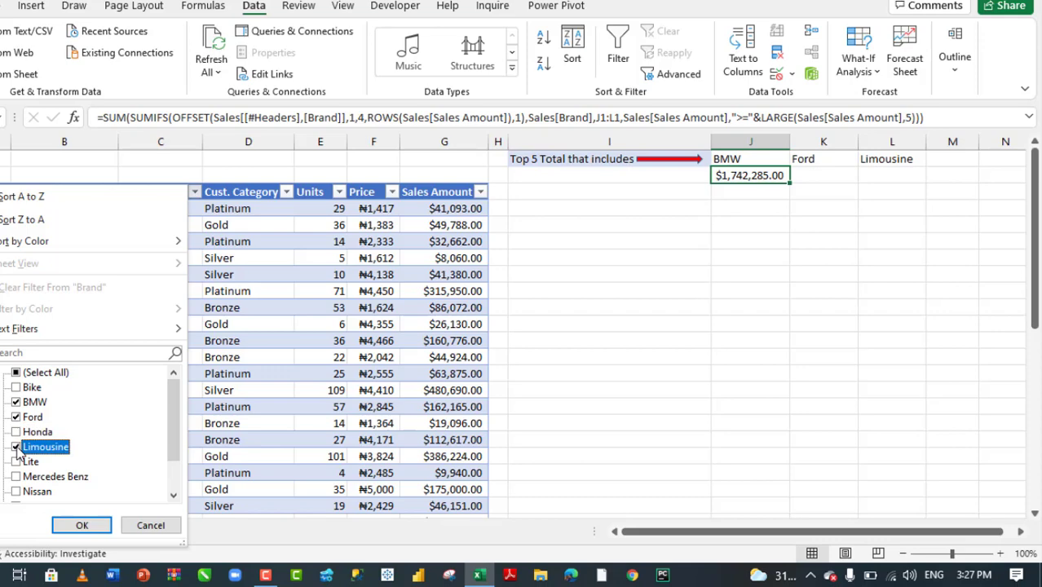
click(81, 525)
Step: Filter Sales Amount to the top 5 and confirm the selection sums to $1,742,285.00
click(480, 194)
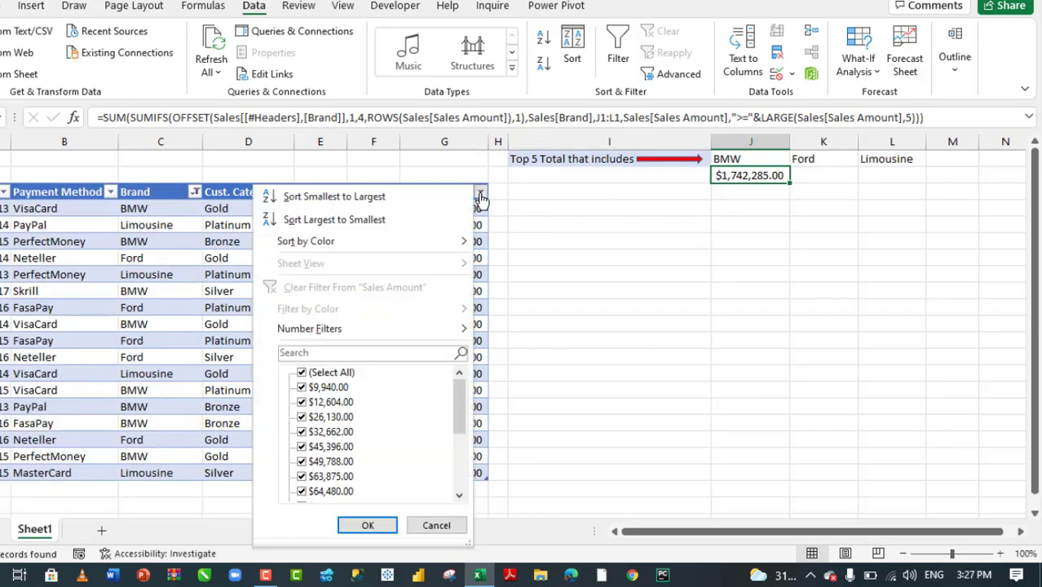
mouse_move(326, 334)
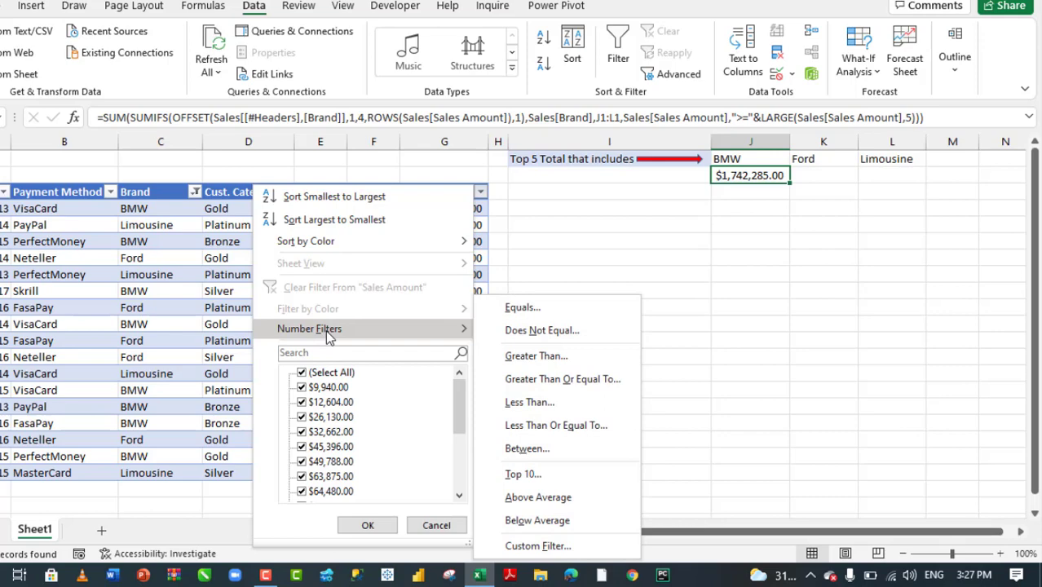
click(542, 475)
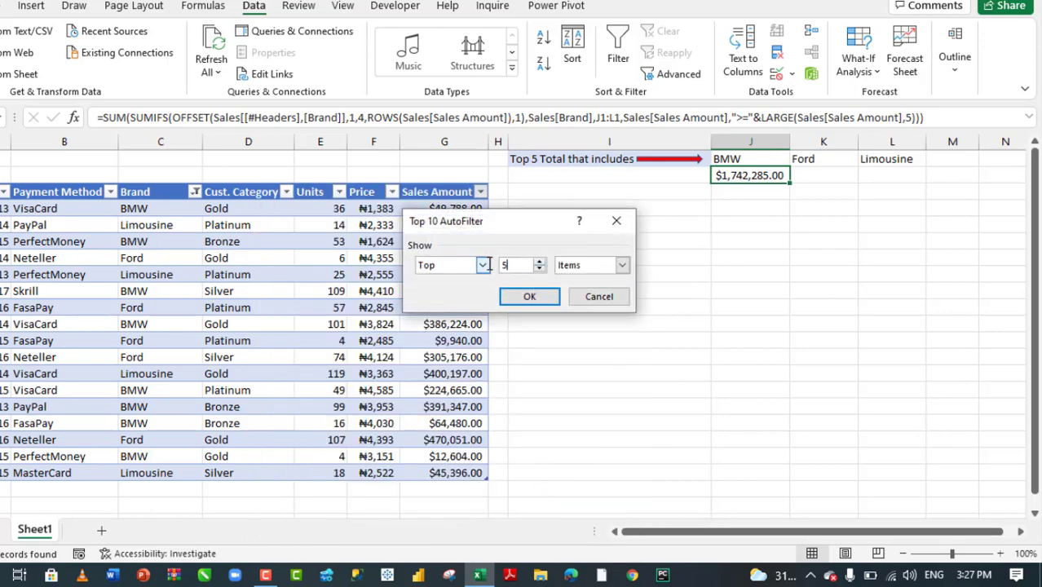
click(532, 297)
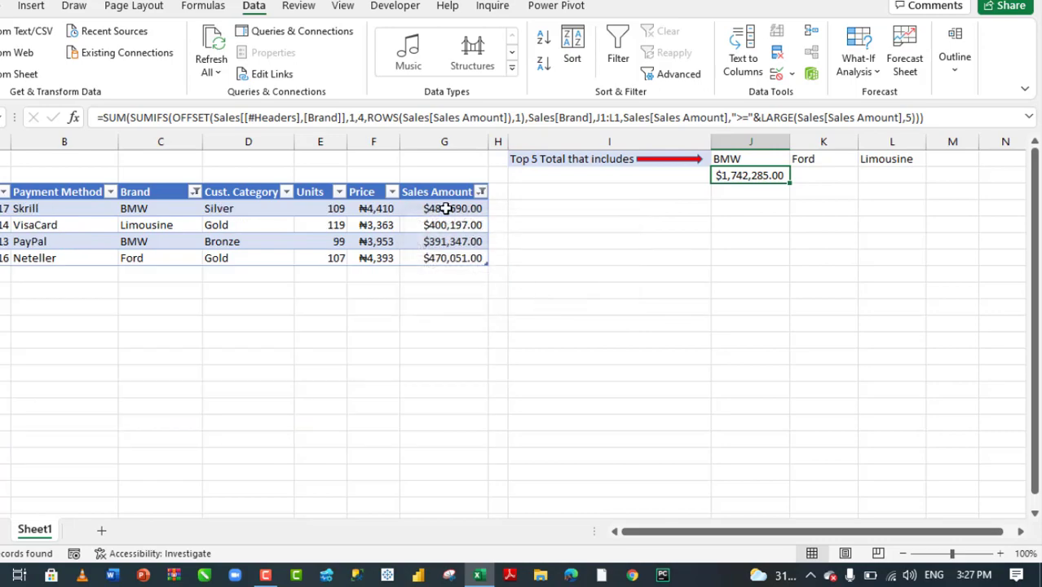
drag(447, 209, 449, 256)
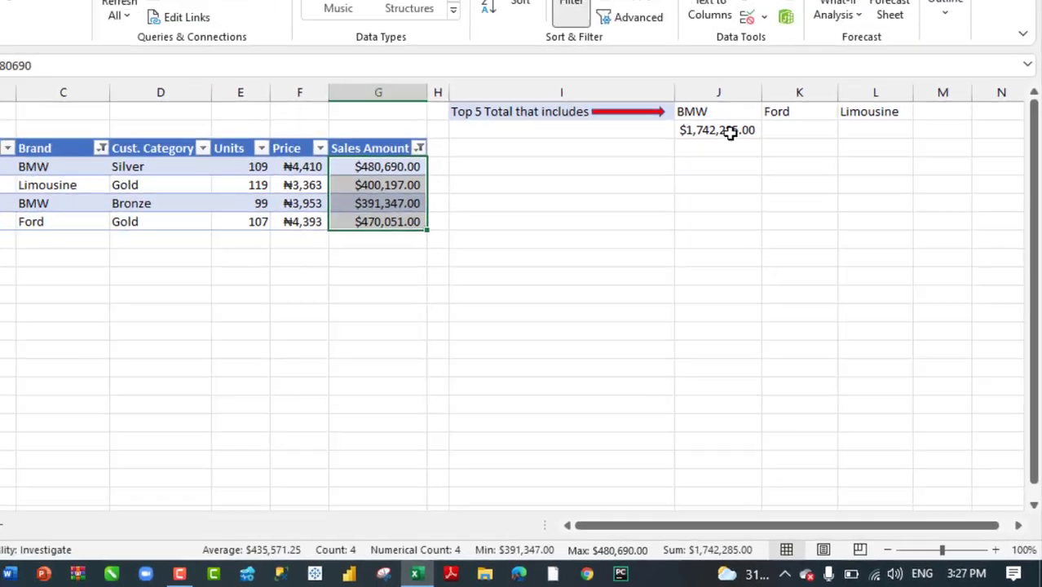
click(691, 54)
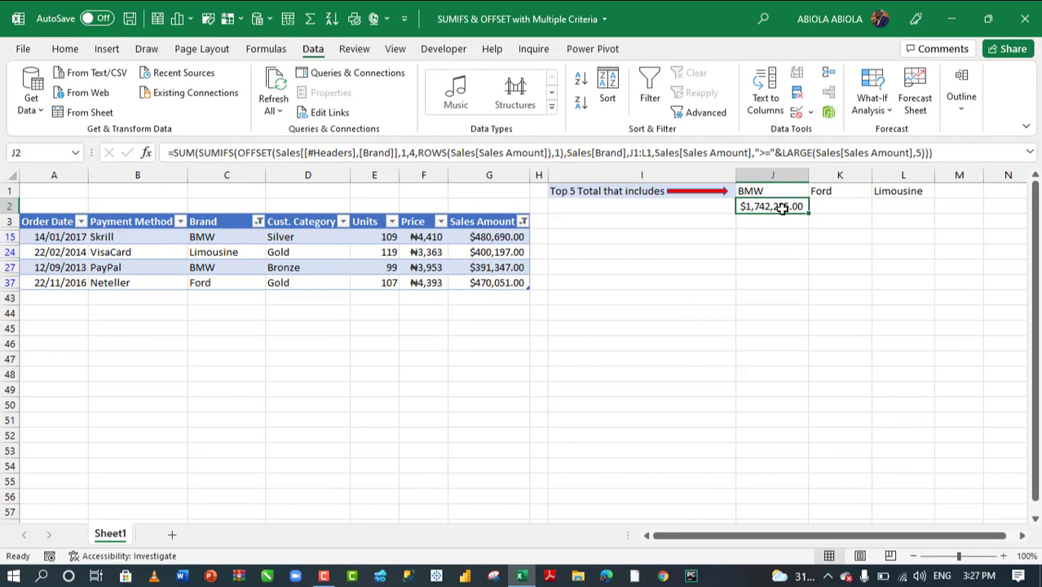